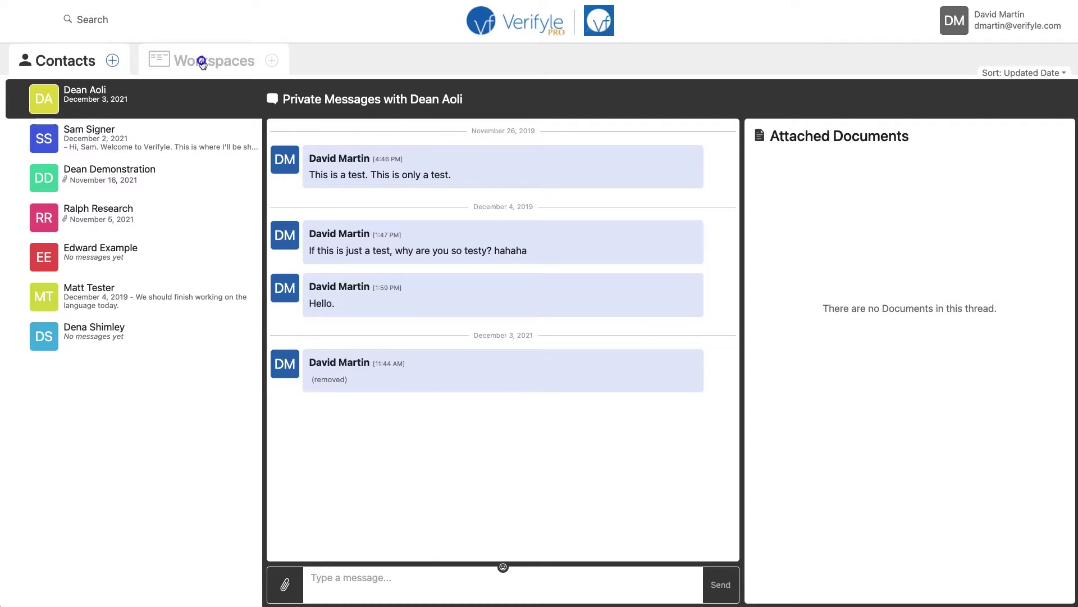
- Switch to the Workspaces list and start a new workspace
click(203, 65)
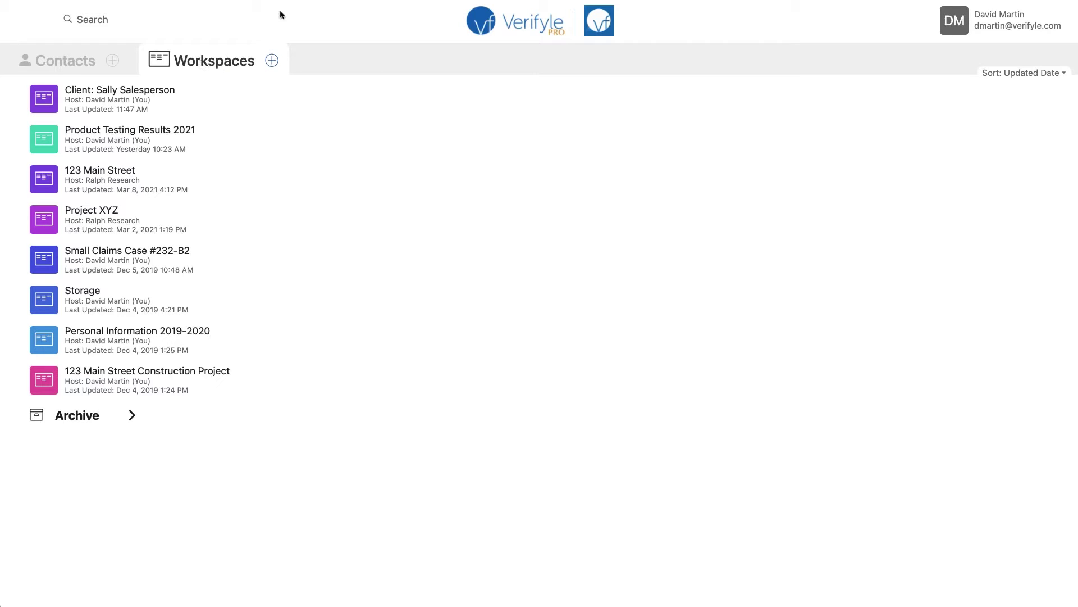
click(272, 61)
- Create a workspace named 'Client Signed Documents' and open it
click(511, 95)
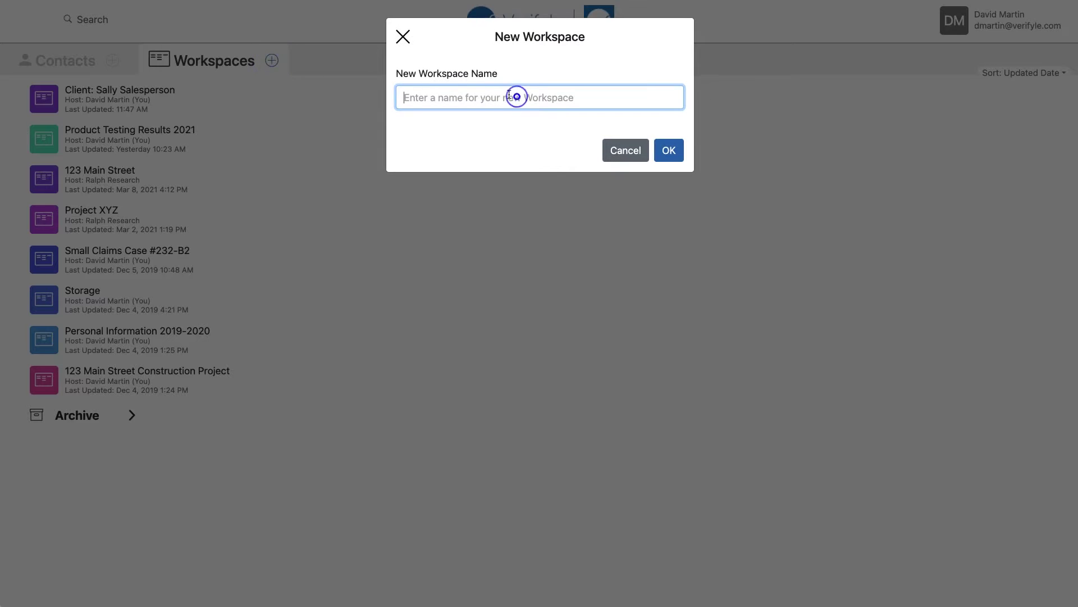
text(Client )
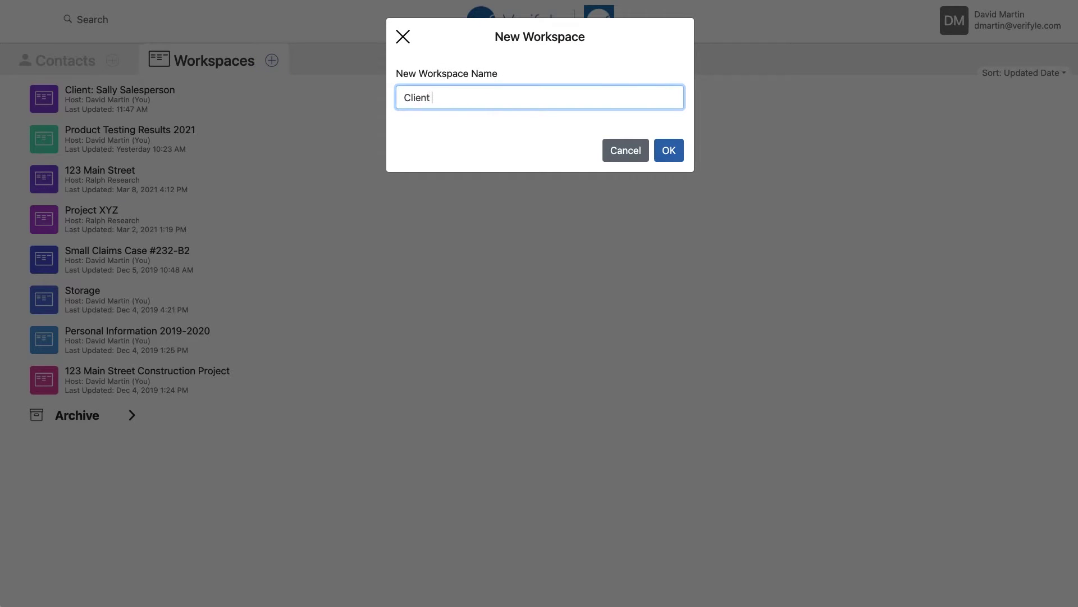
text(Signed Document)
click(675, 154)
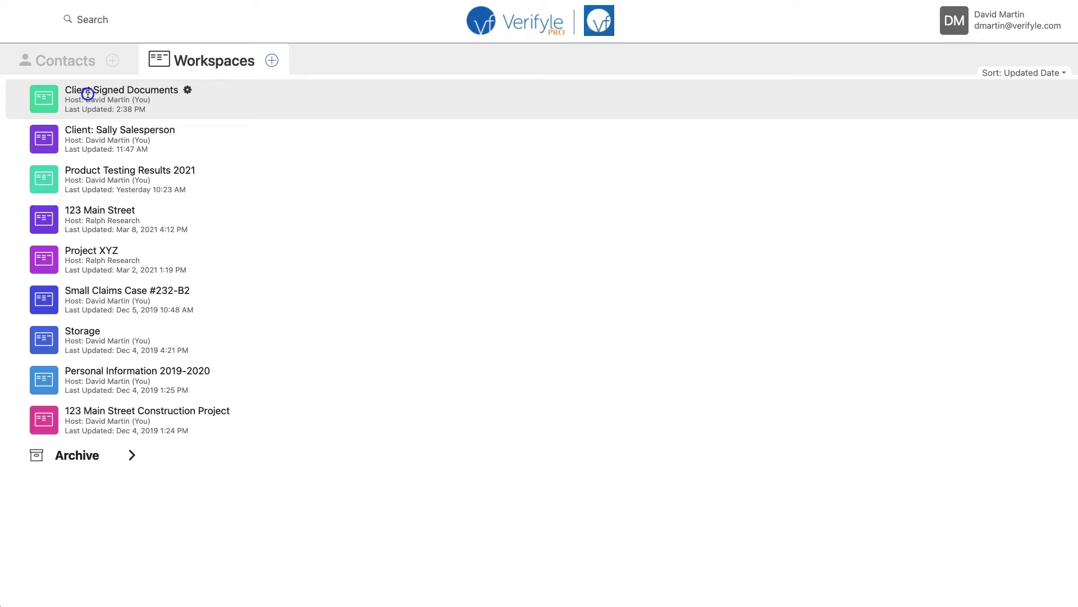
click(88, 94)
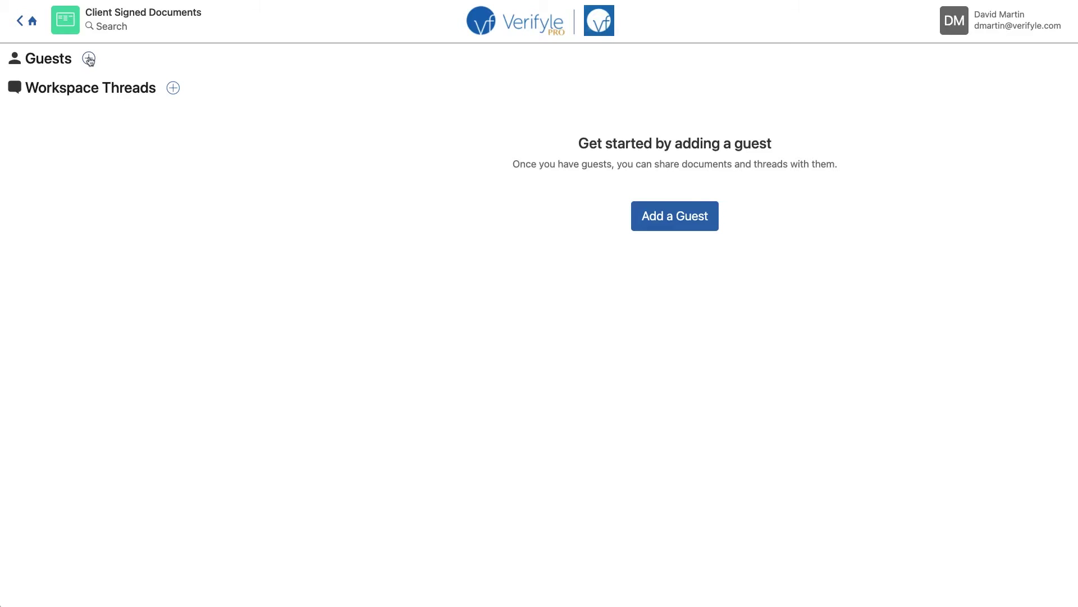
- Add the two signer contacts as guests of the workspace
click(89, 59)
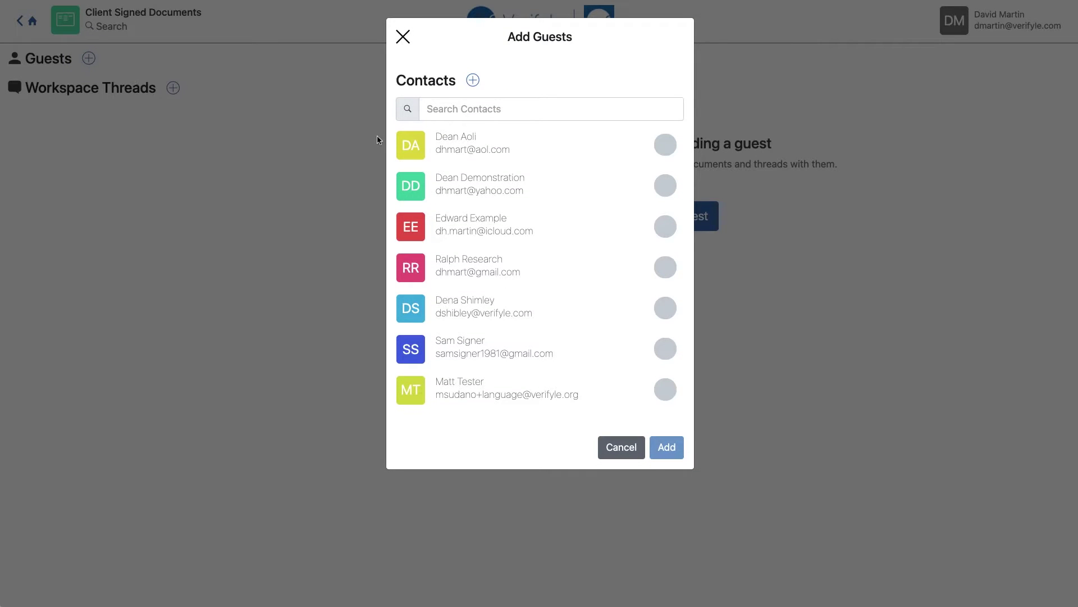
click(665, 144)
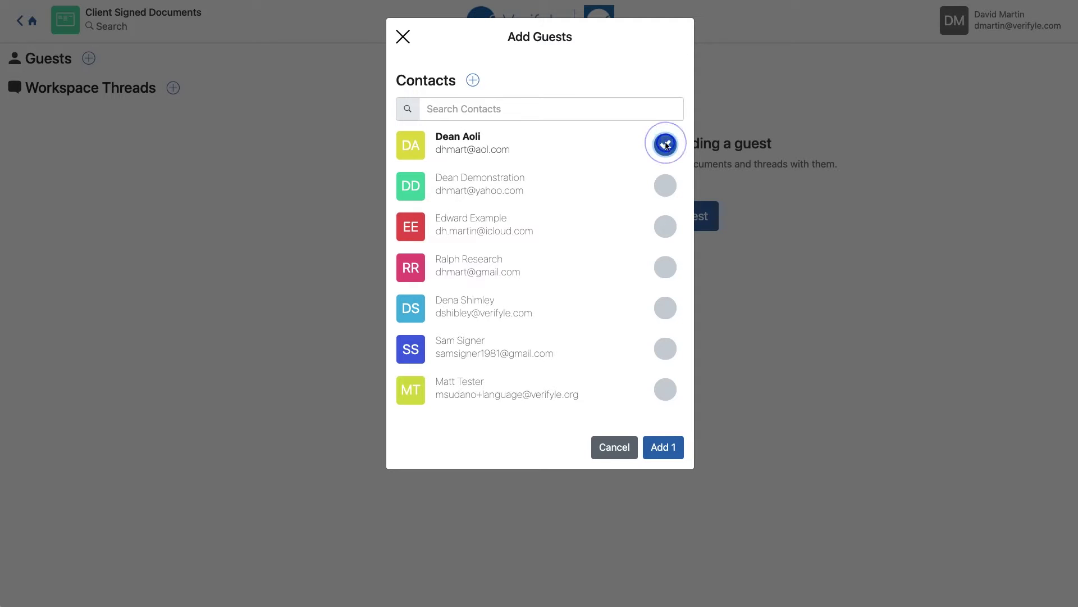
click(668, 351)
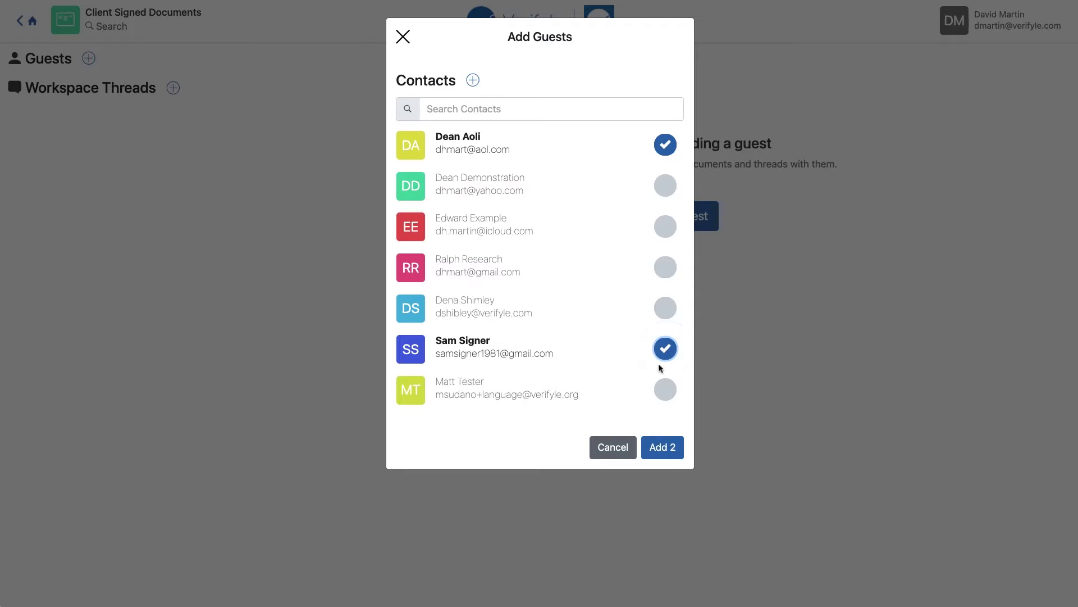
click(666, 449)
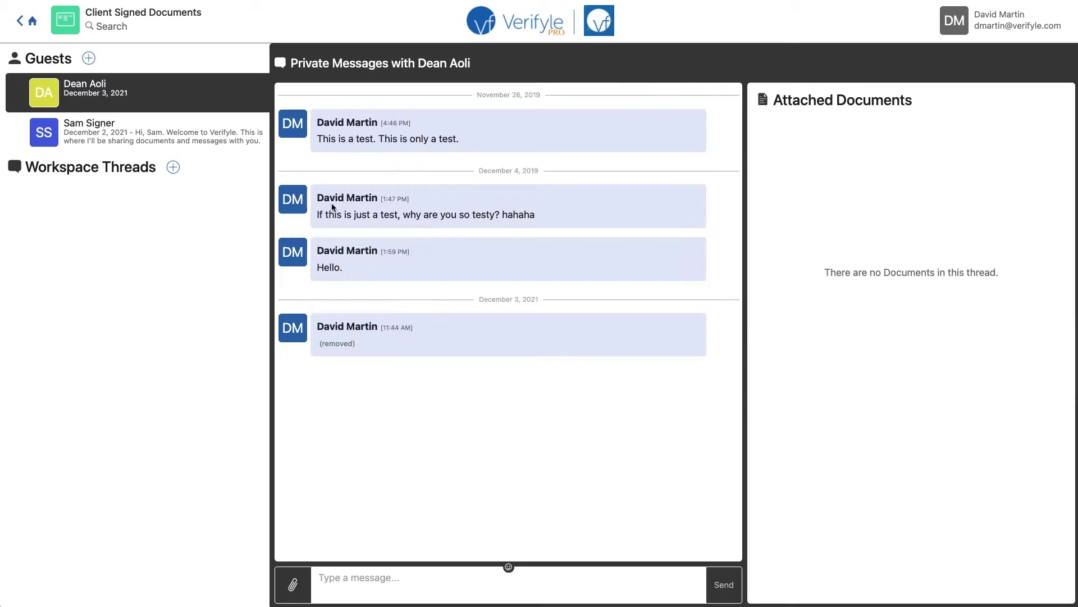
click(97, 134)
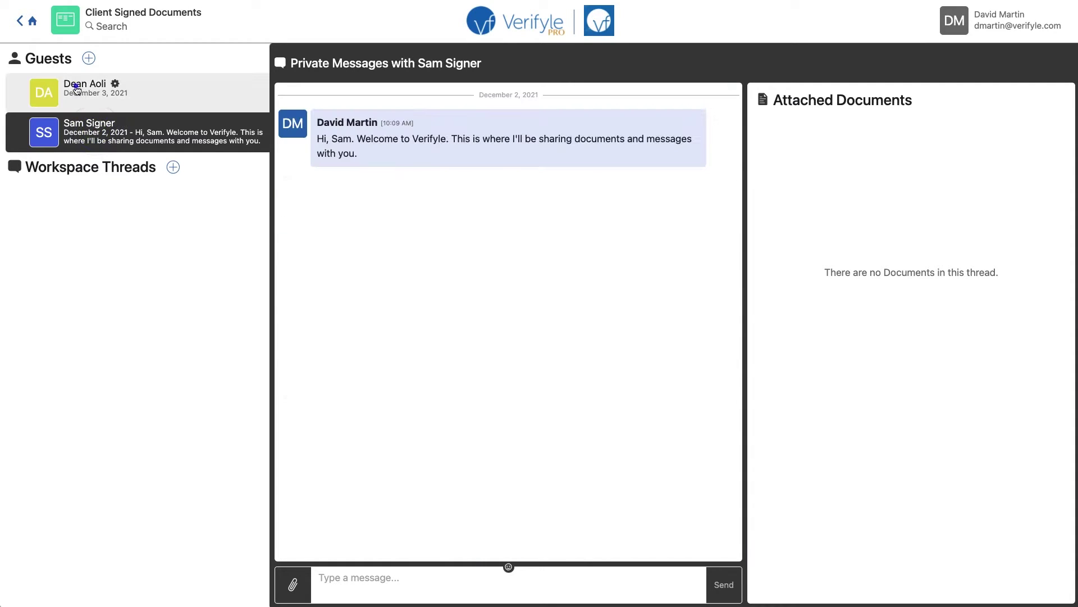
click(77, 89)
click(84, 132)
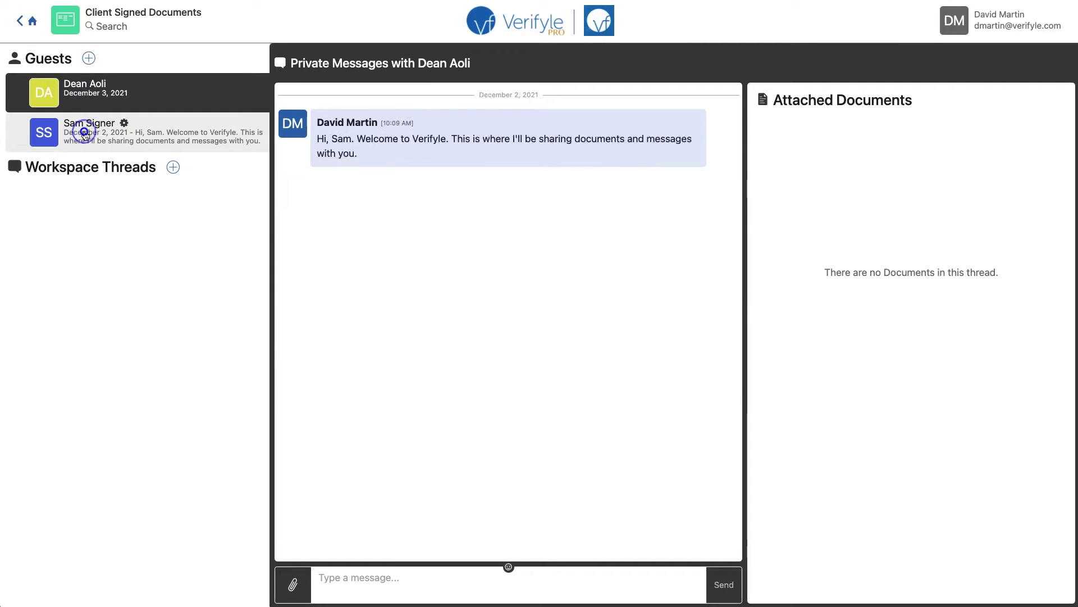
click(80, 90)
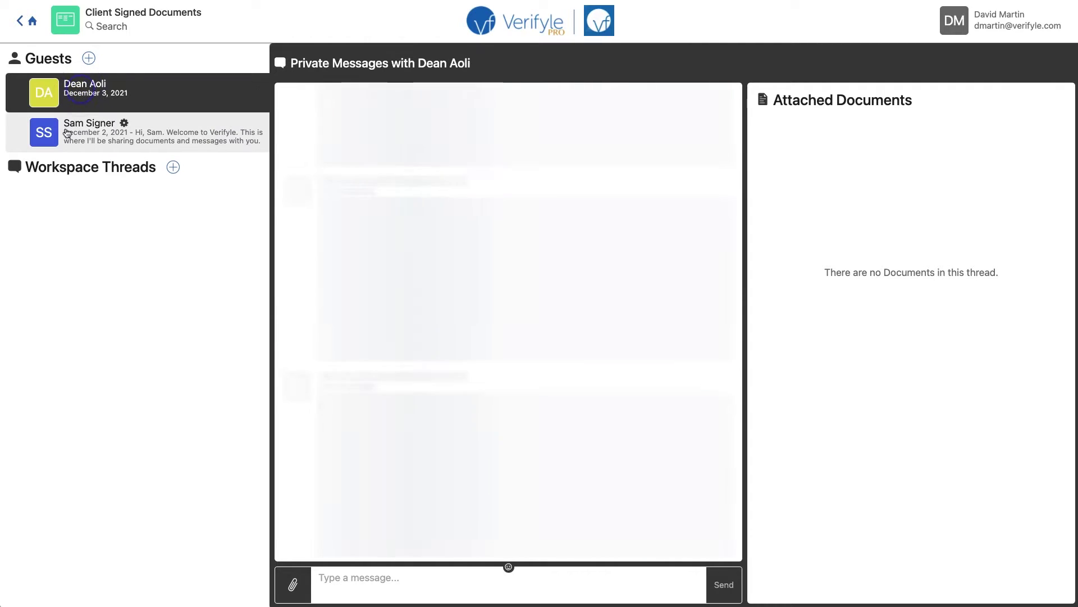
click(67, 133)
click(75, 84)
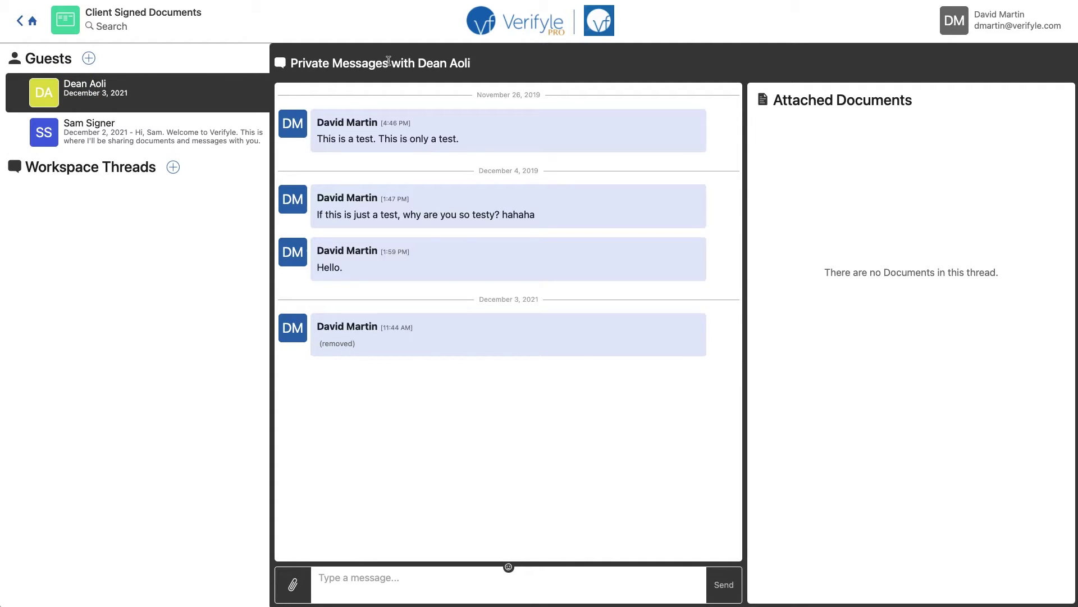
mouse_move(103, 102)
click(85, 132)
click(85, 89)
click(87, 137)
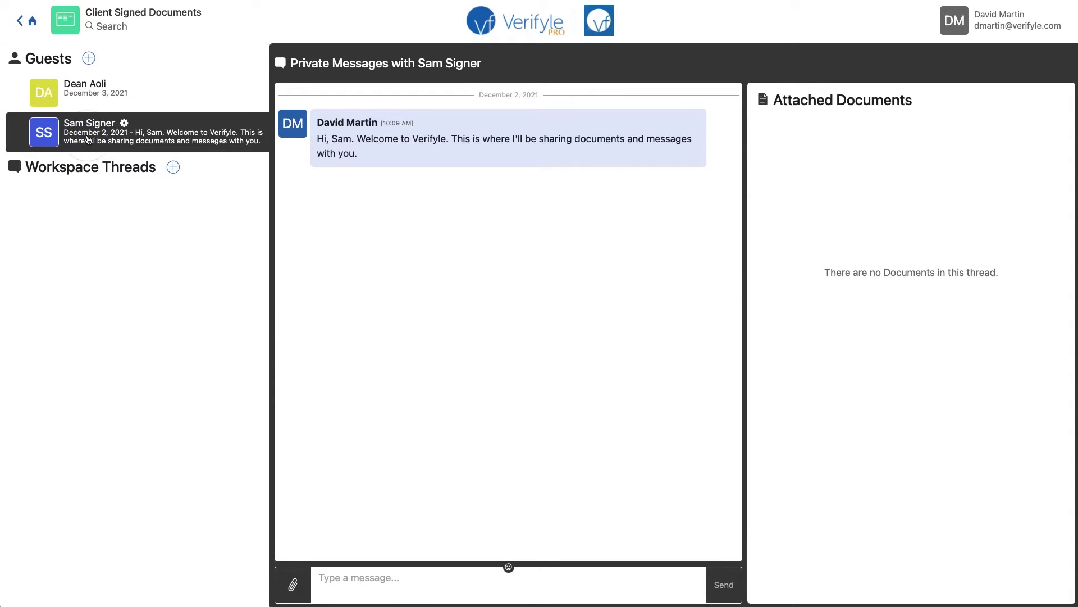
click(75, 88)
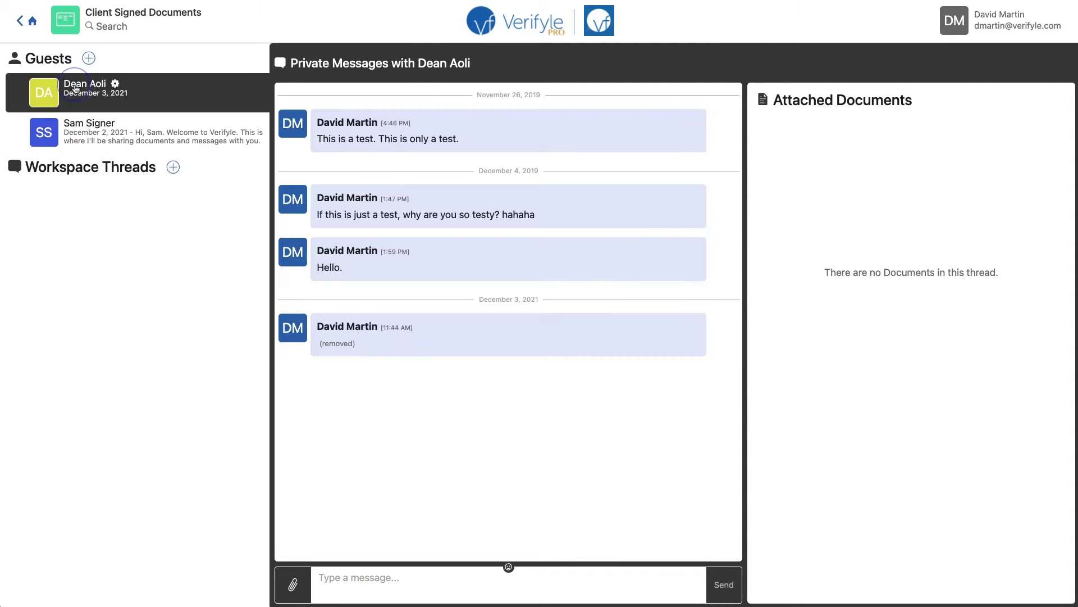
click(77, 134)
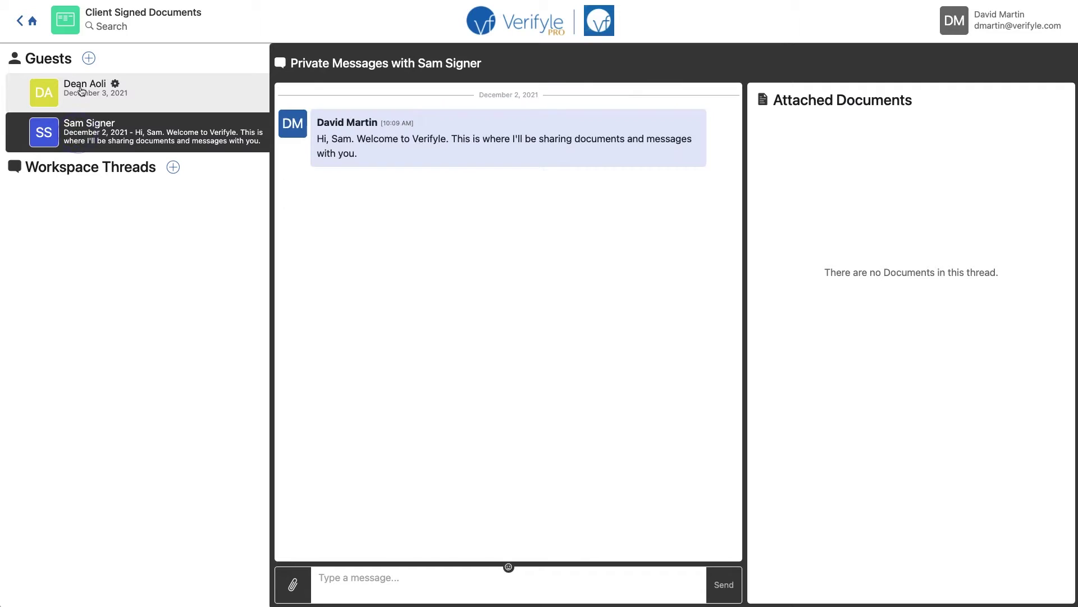
click(81, 91)
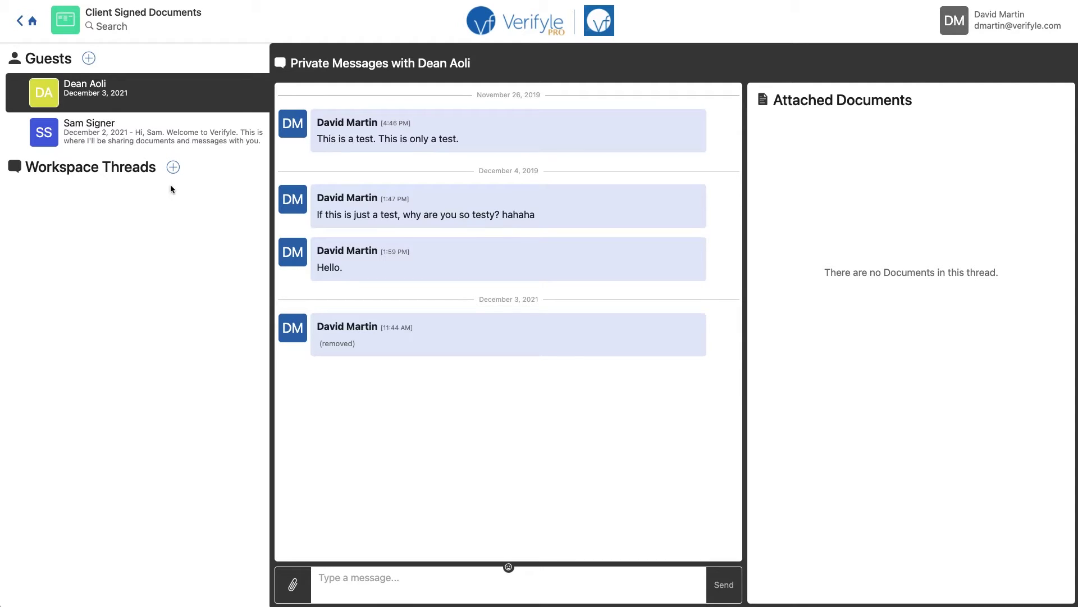
click(173, 167)
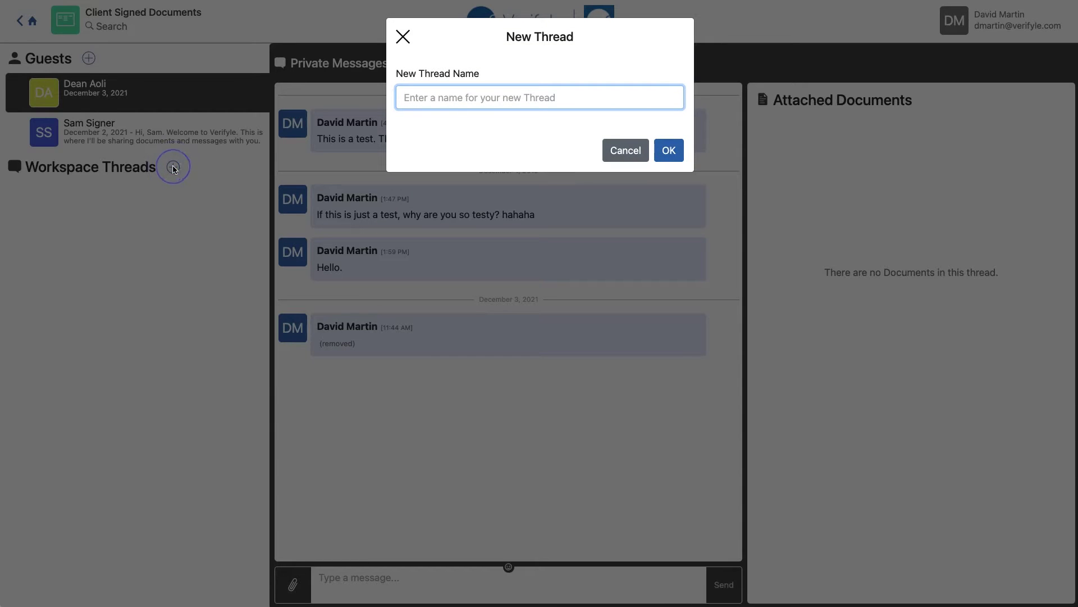
- Create a workspace thread named 'Client Contract 2022'
click(460, 97)
text(C)
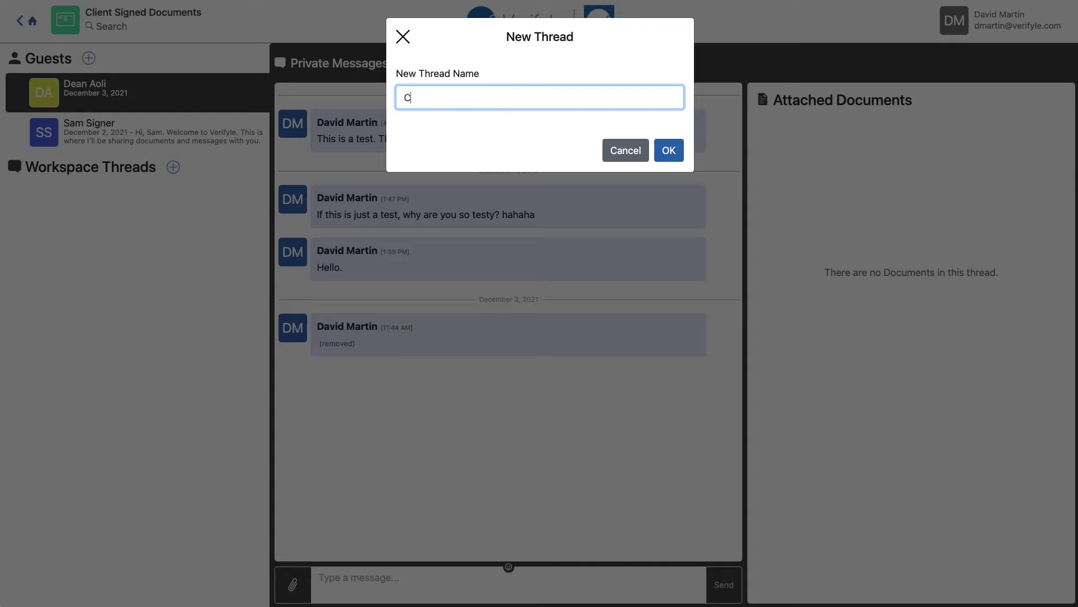
text(lient Contract 2022)
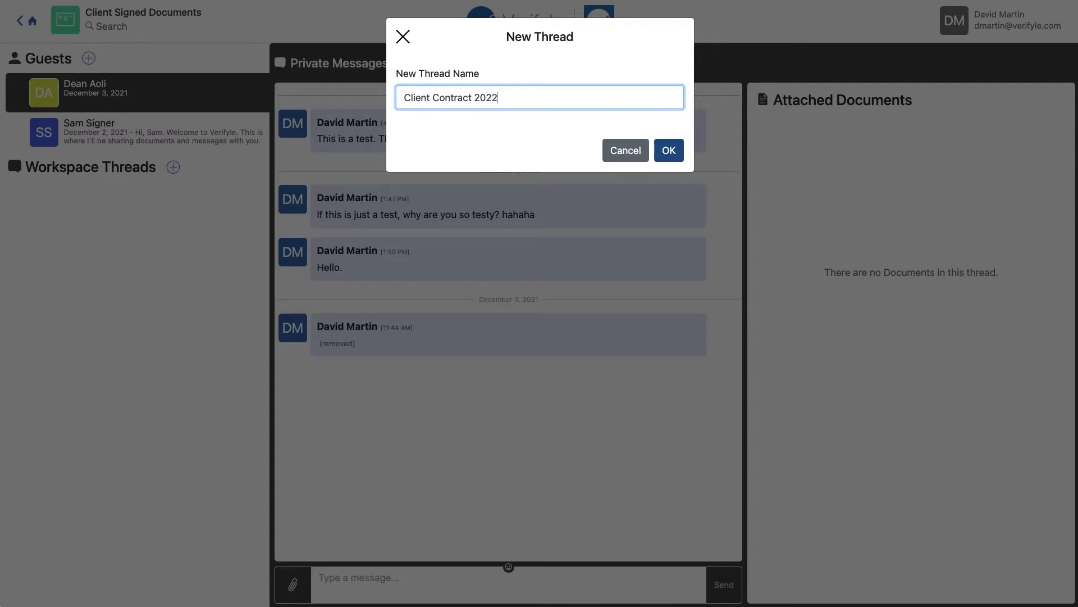
click(670, 151)
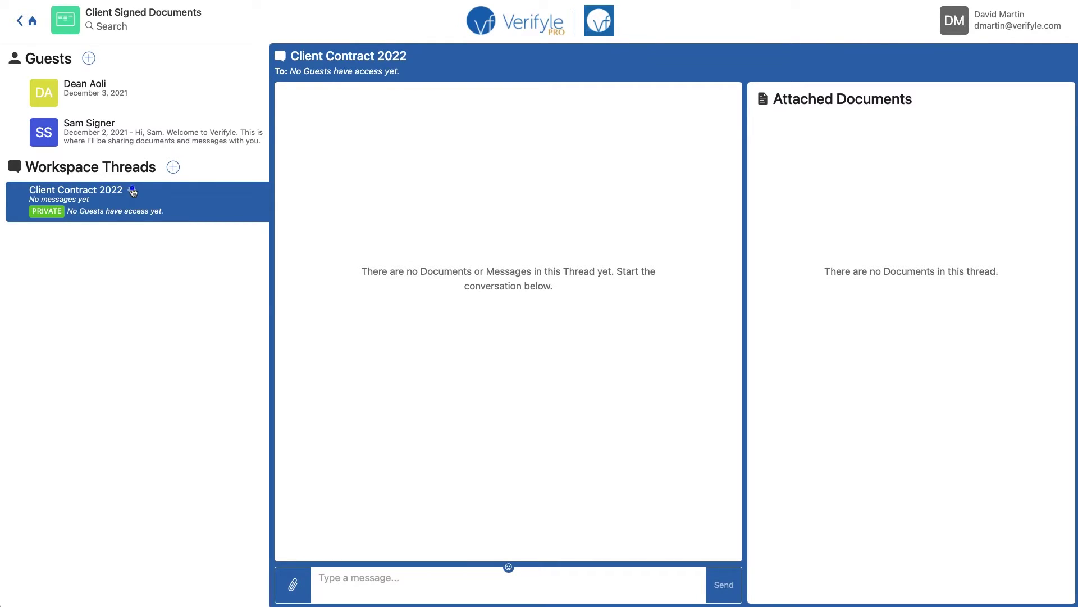
click(133, 191)
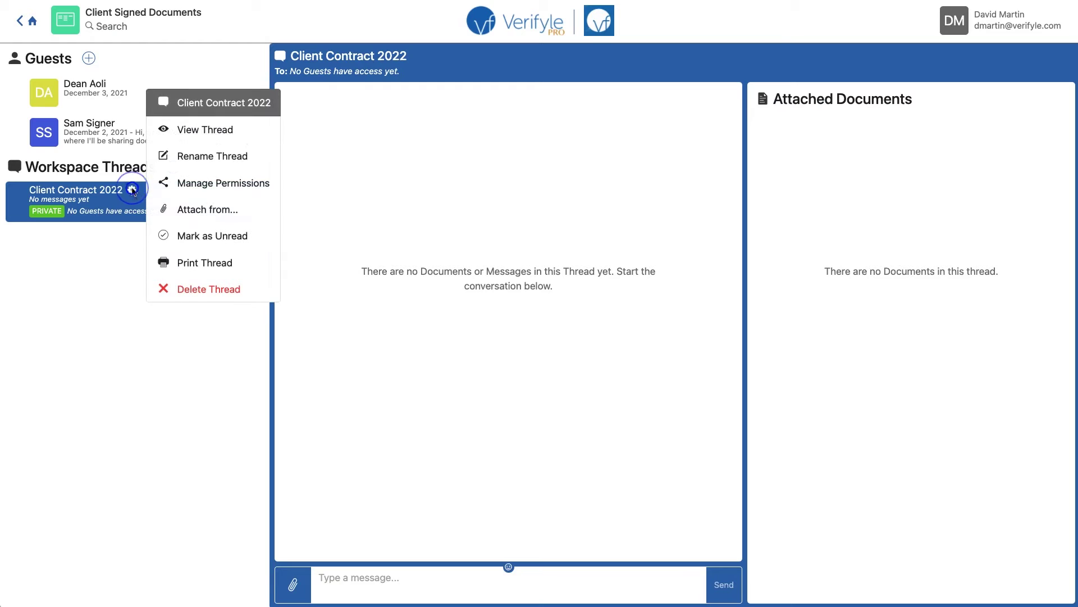
- Enable both guests as recipients of the Client Contract 2022 thread and save
click(216, 184)
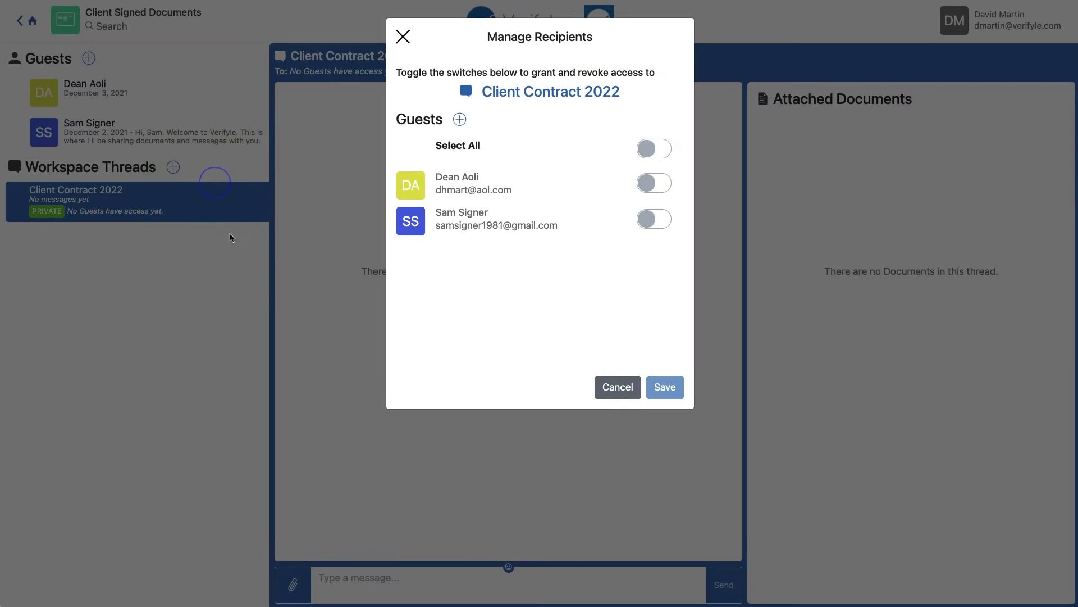
click(652, 183)
click(648, 223)
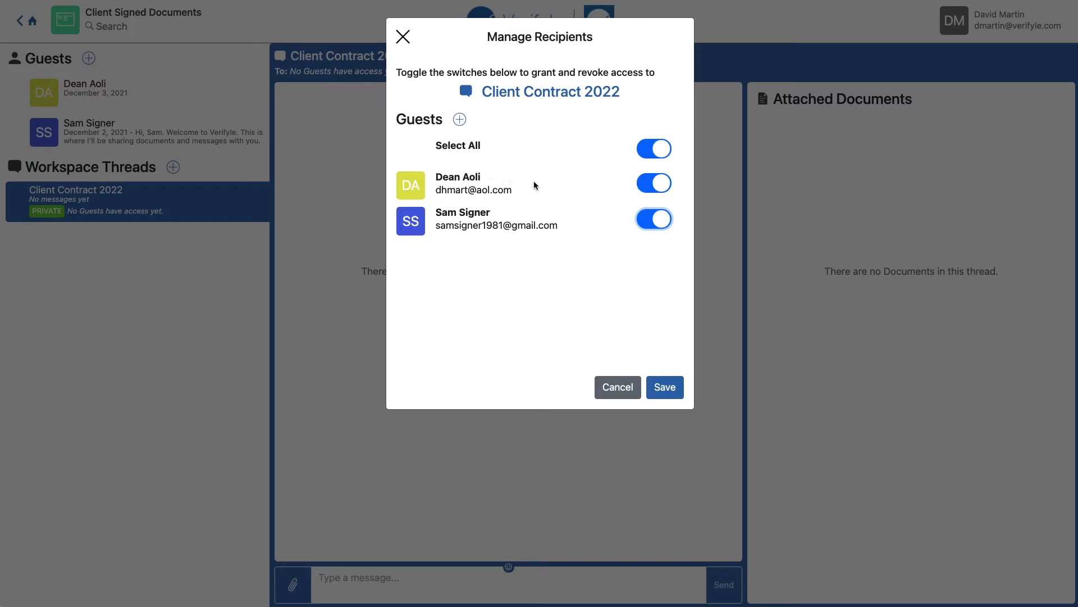
click(663, 151)
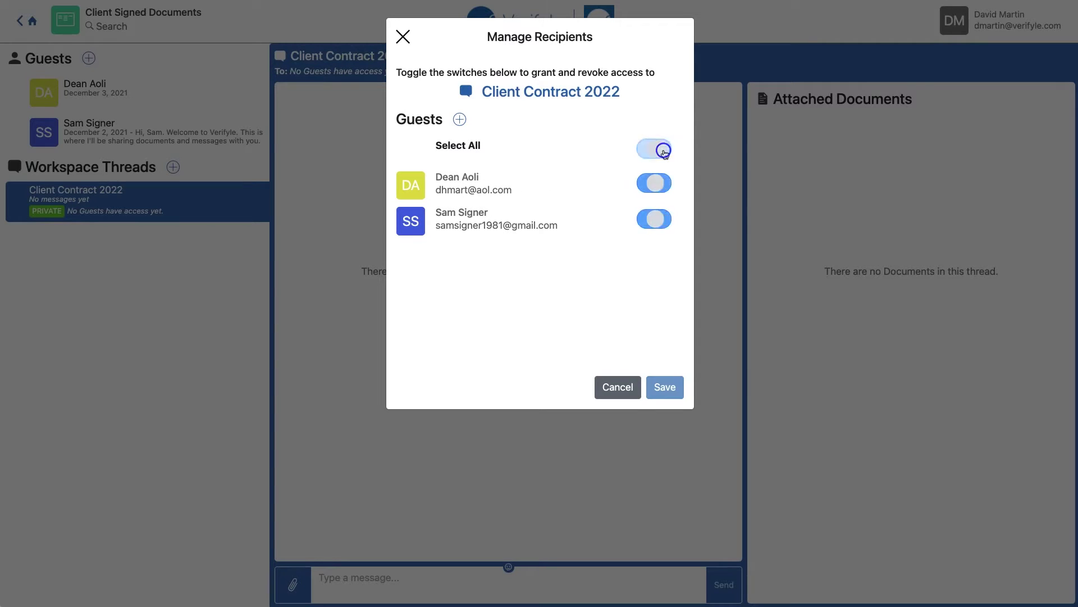
click(651, 150)
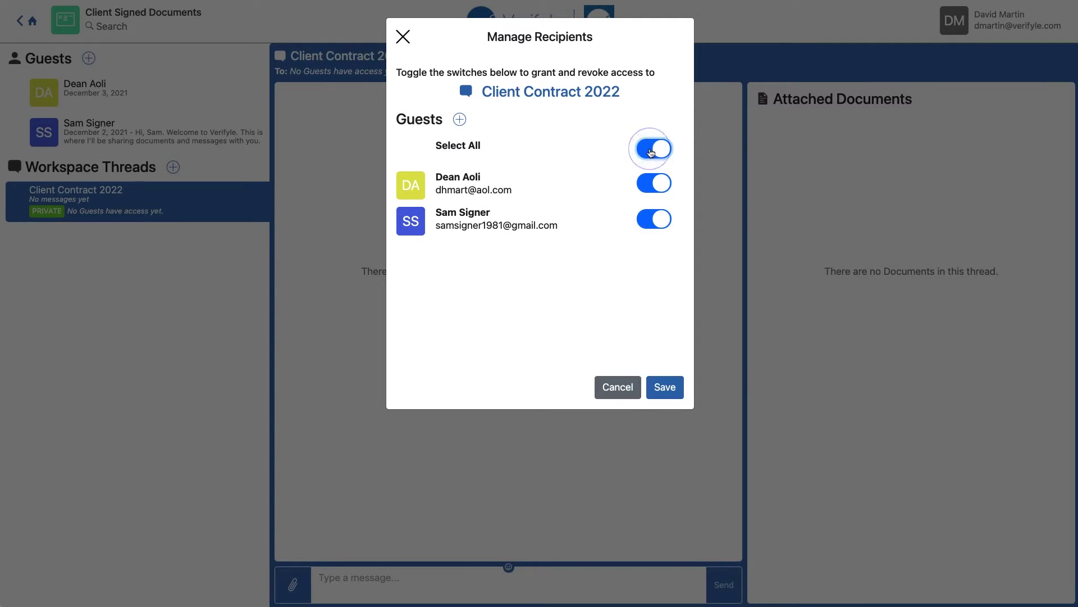
click(669, 390)
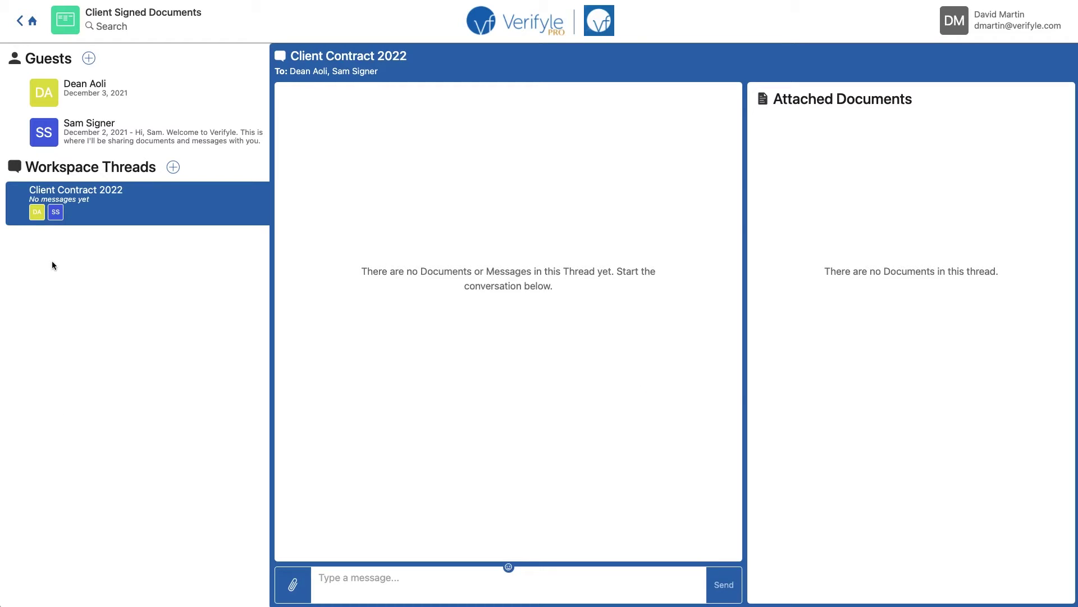
mouse_move(37, 221)
mouse_move(52, 72)
click(309, 72)
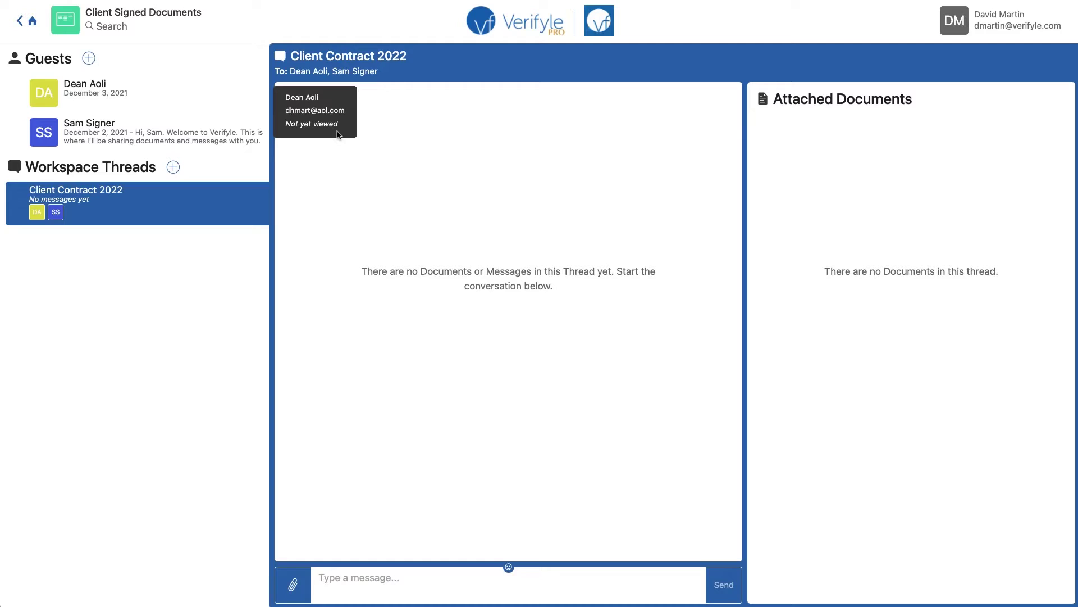
click(308, 71)
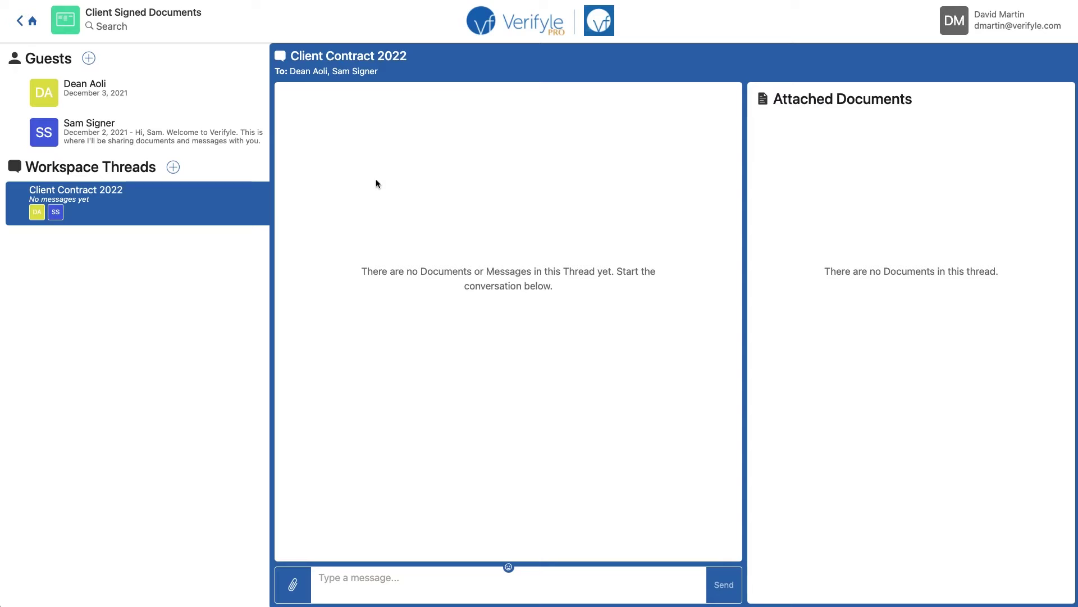
click(401, 583)
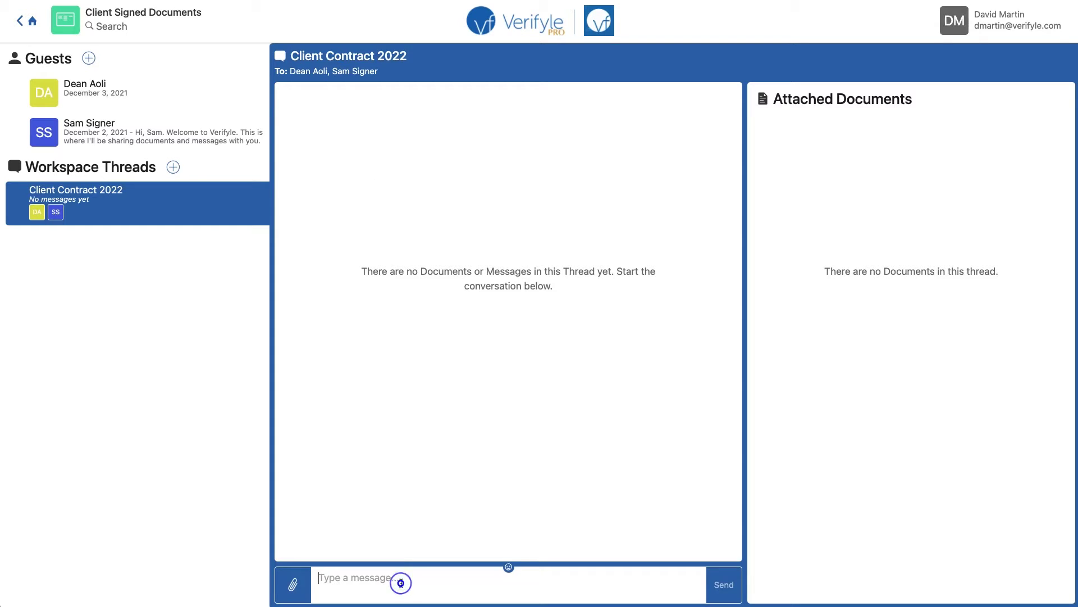
- Draft 'Please sign this document!' and bring up the file picker to attach a file
text(Pl)
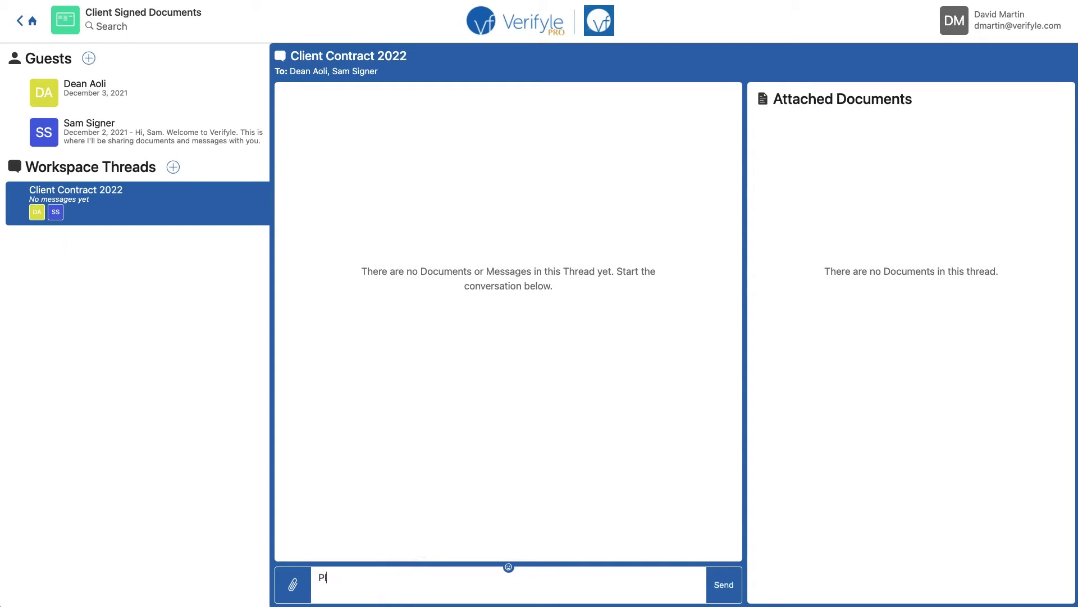
text(ease sign this document!)
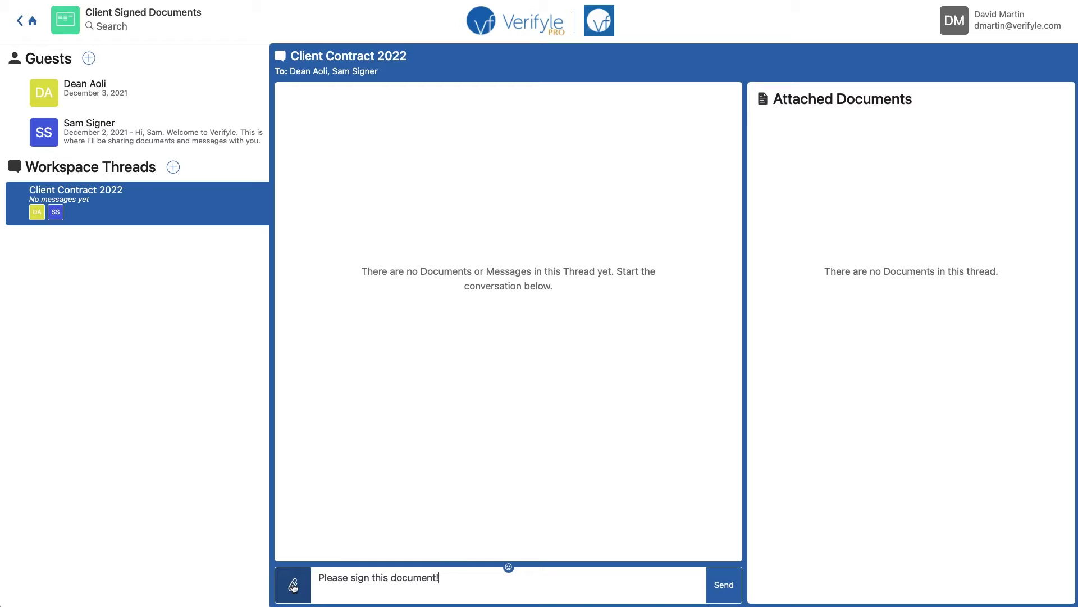
click(293, 586)
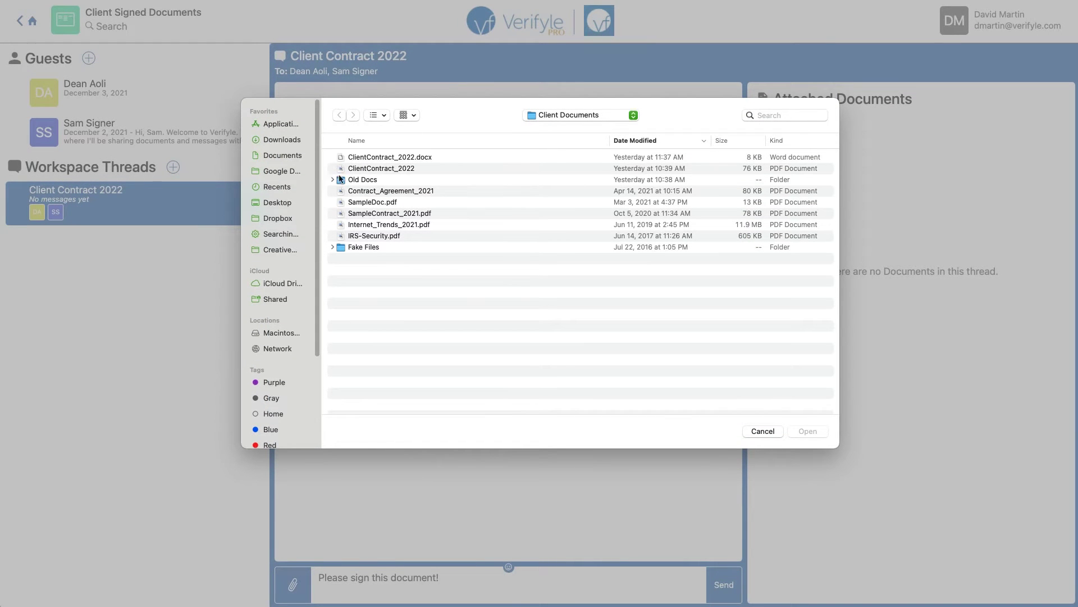
- Attach ClientContract_2022.pdf, mark it for signing, and send the message
click(386, 169)
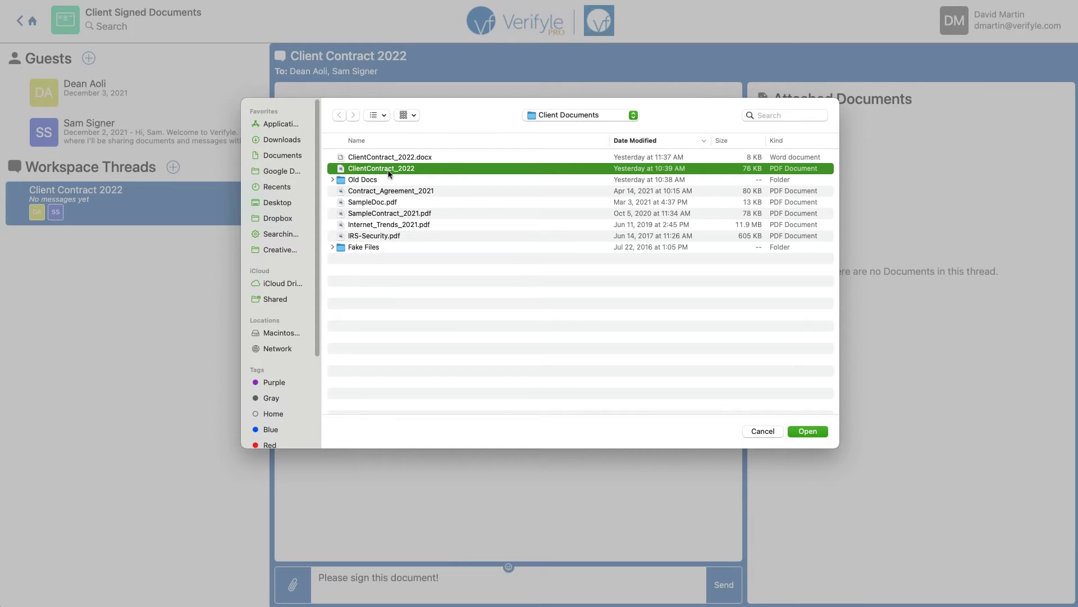
click(800, 431)
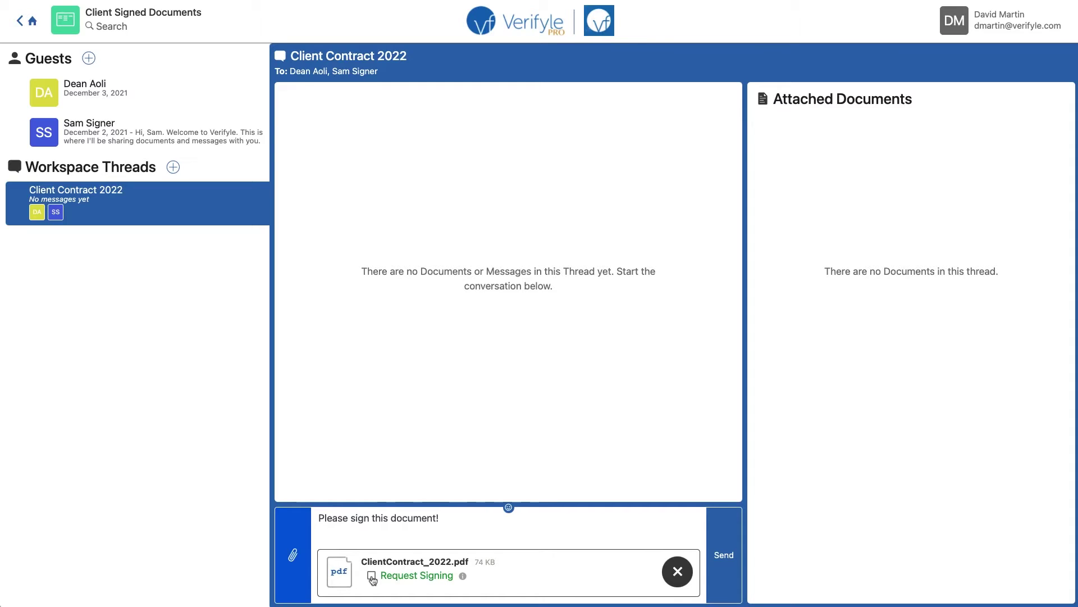
click(372, 577)
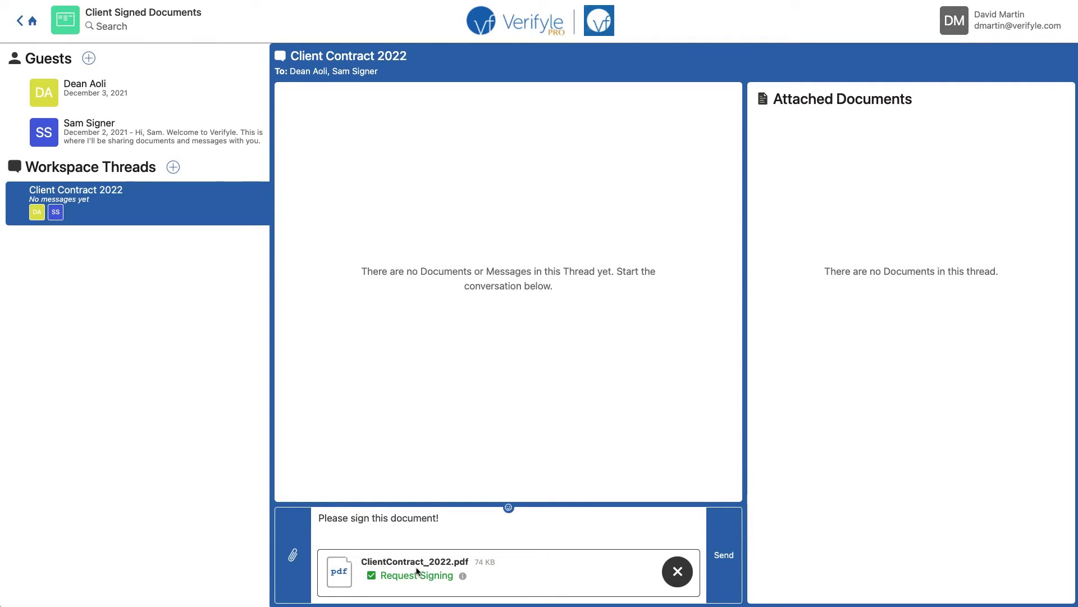
click(725, 556)
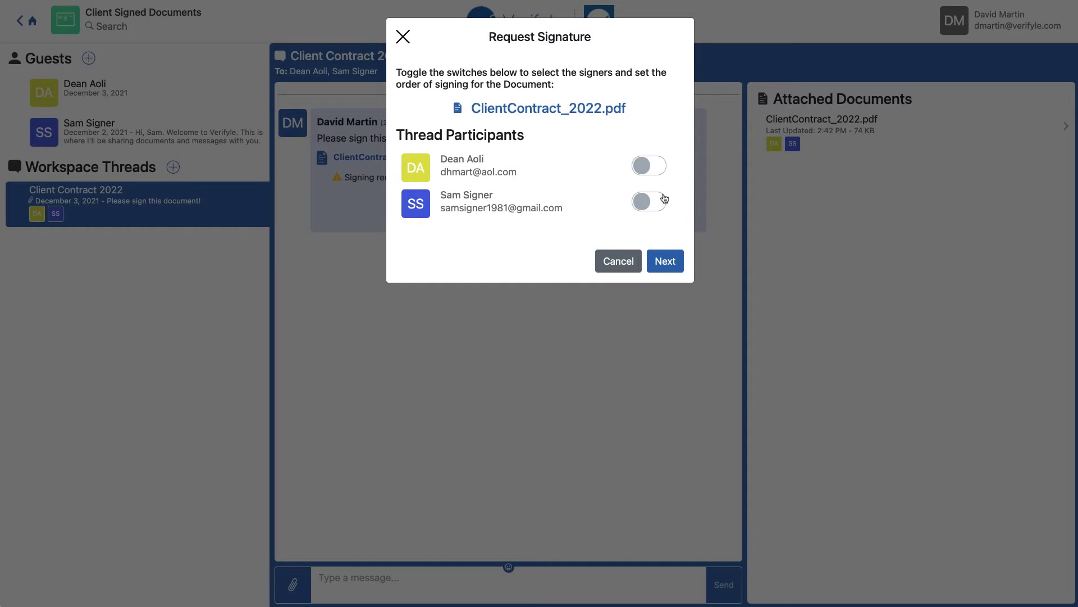
- Add both guests as signers, toggling them to adjust the signing order
click(643, 166)
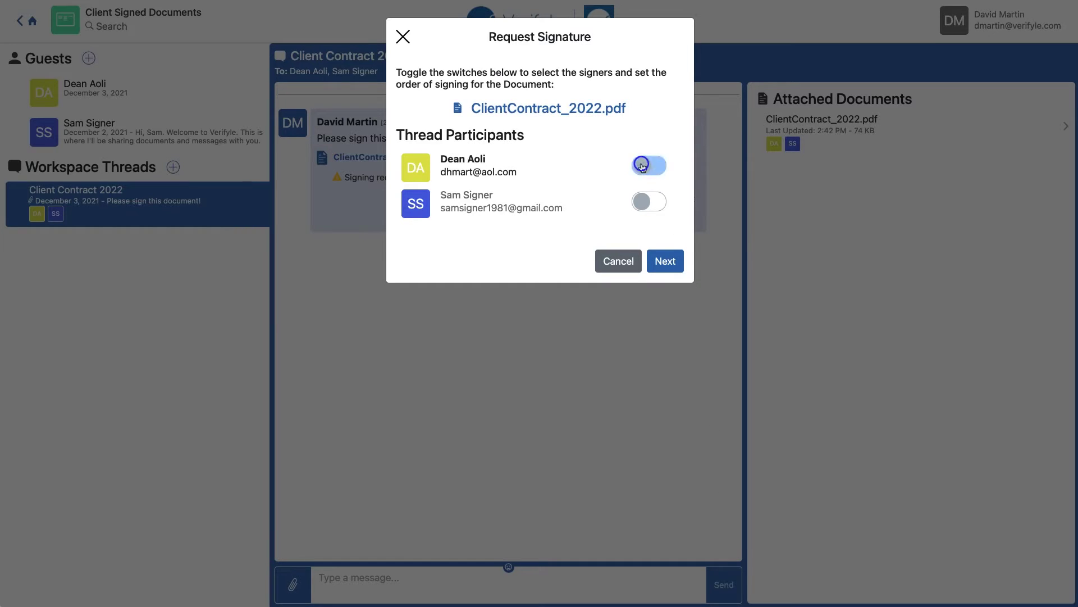
click(642, 203)
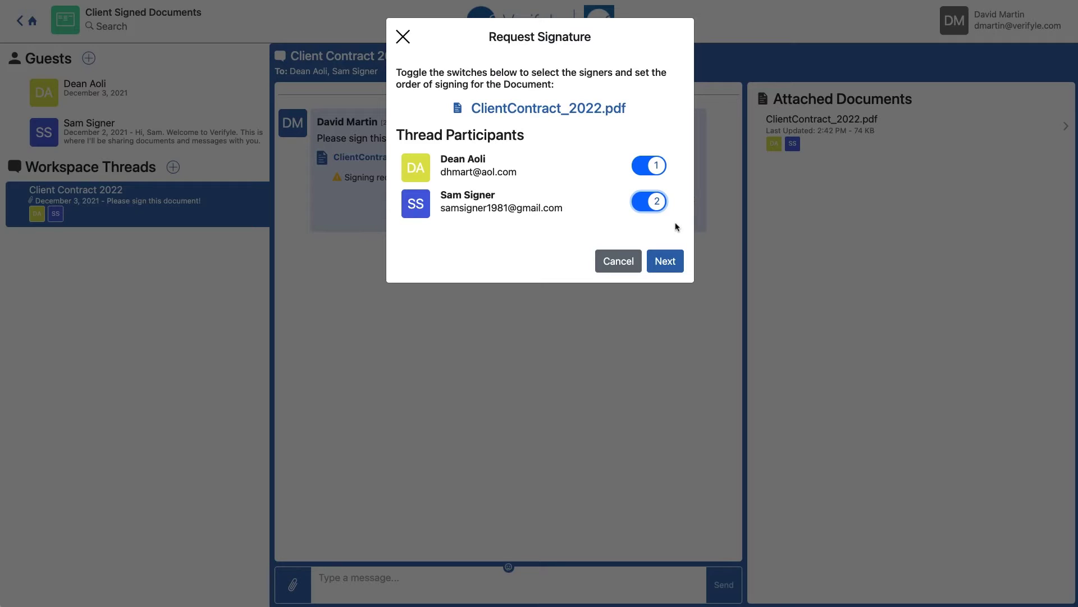
click(659, 167)
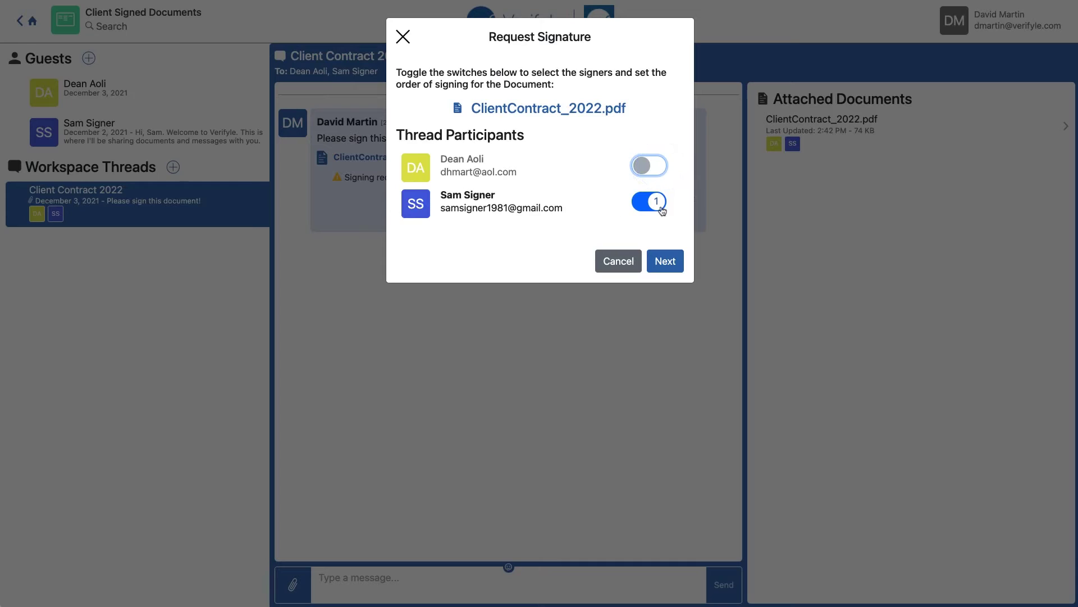
click(644, 167)
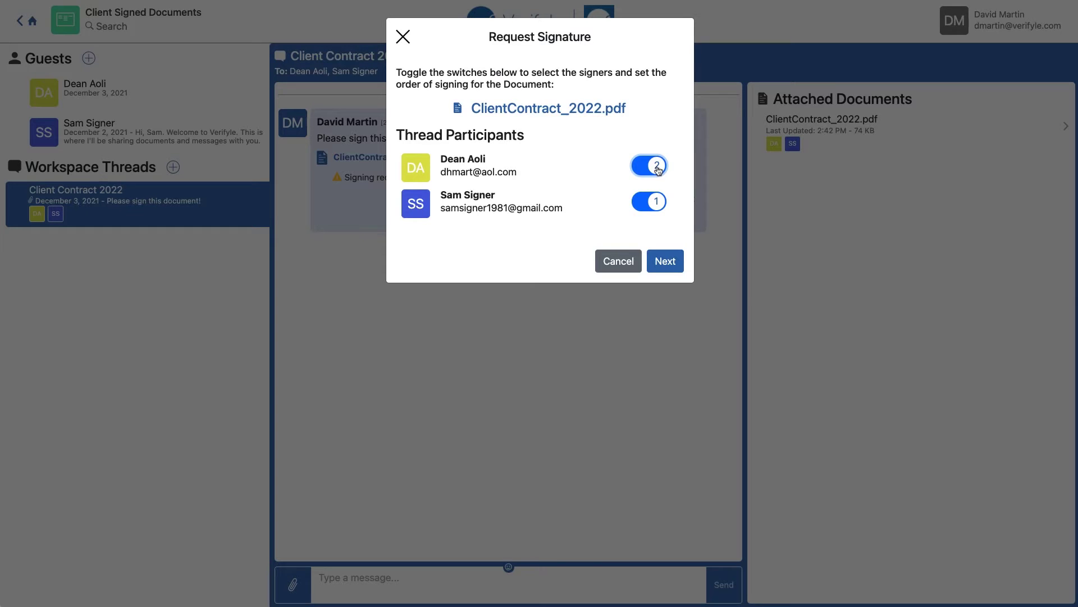
click(655, 168)
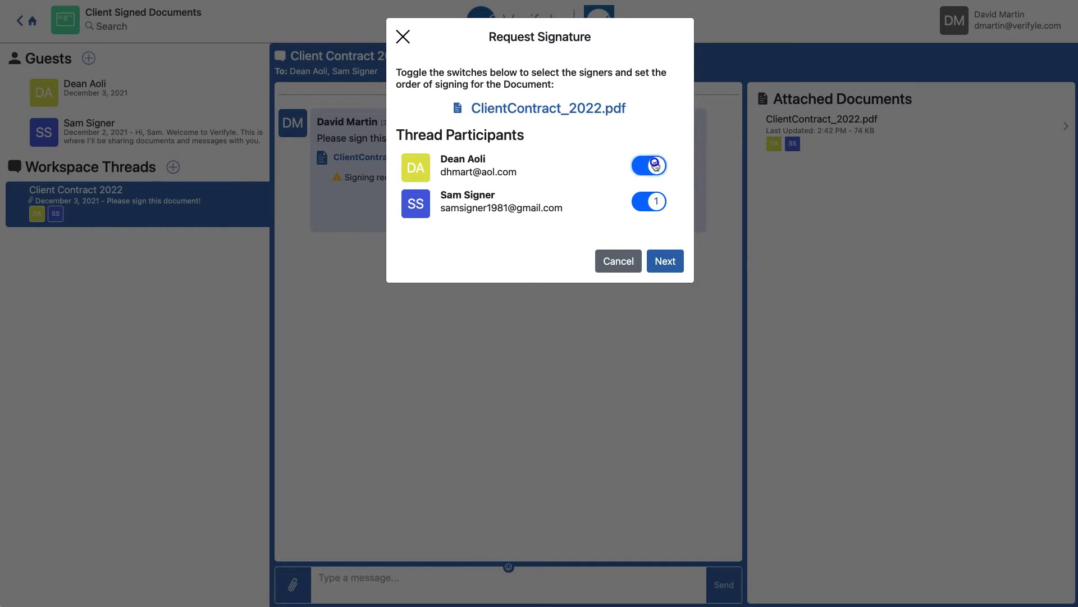
click(660, 204)
- Reset the signers so the first guest signs first and the second guest second
click(646, 165)
click(642, 204)
click(644, 168)
click(640, 169)
click(658, 203)
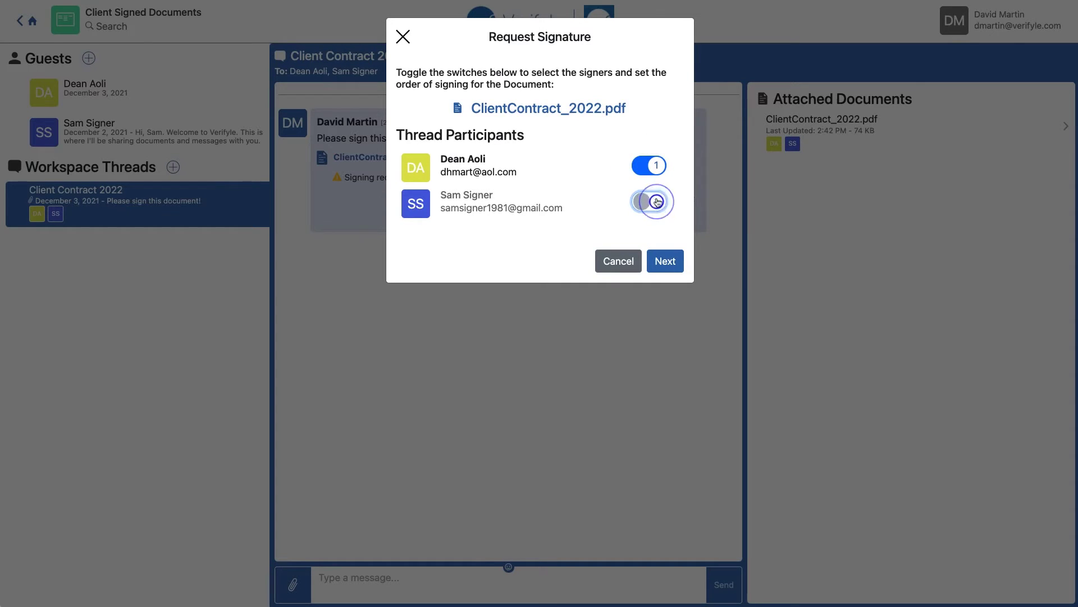
click(643, 164)
click(642, 164)
click(644, 203)
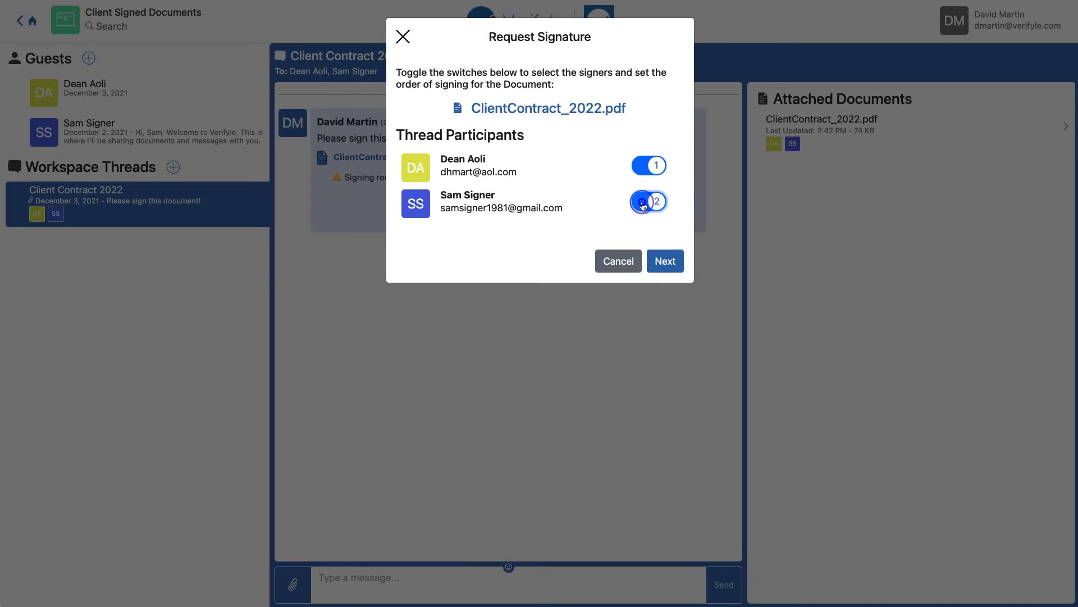
click(667, 263)
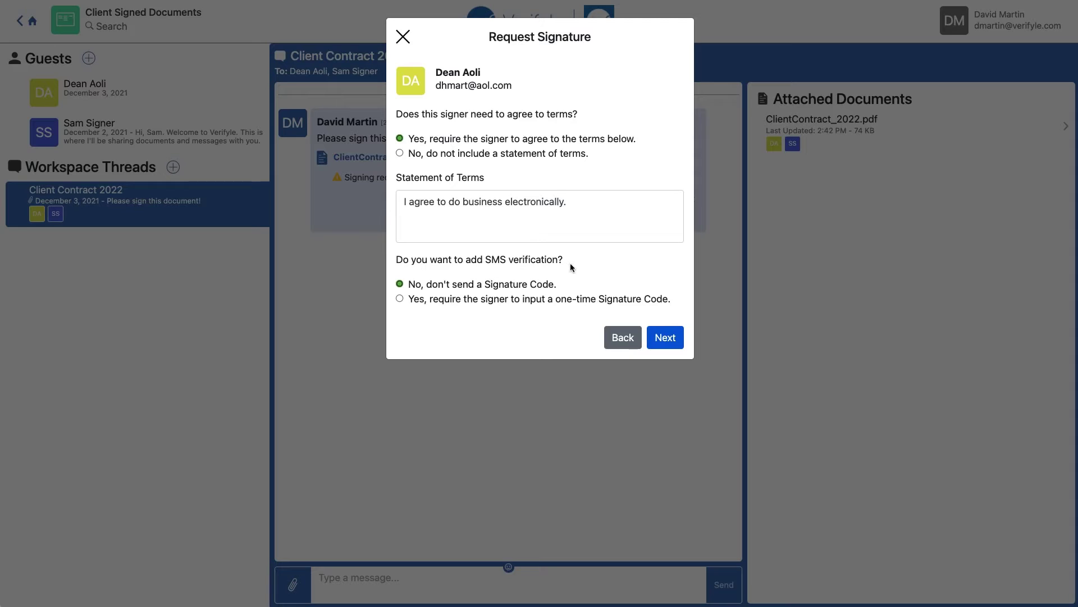
- Keep the electronic-business terms required and choose no SMS signature code
click(400, 300)
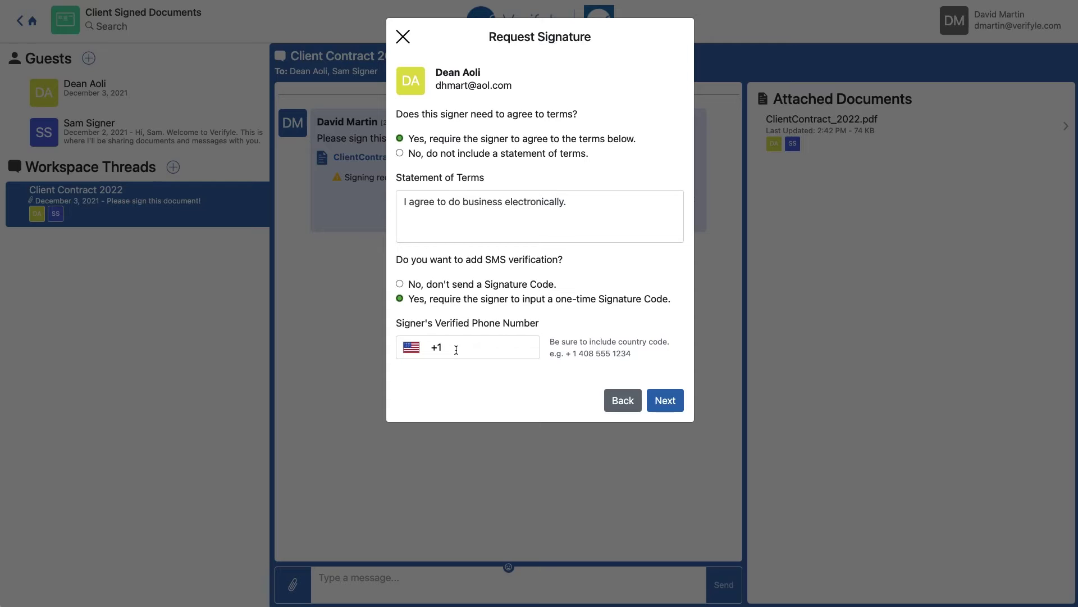
click(399, 284)
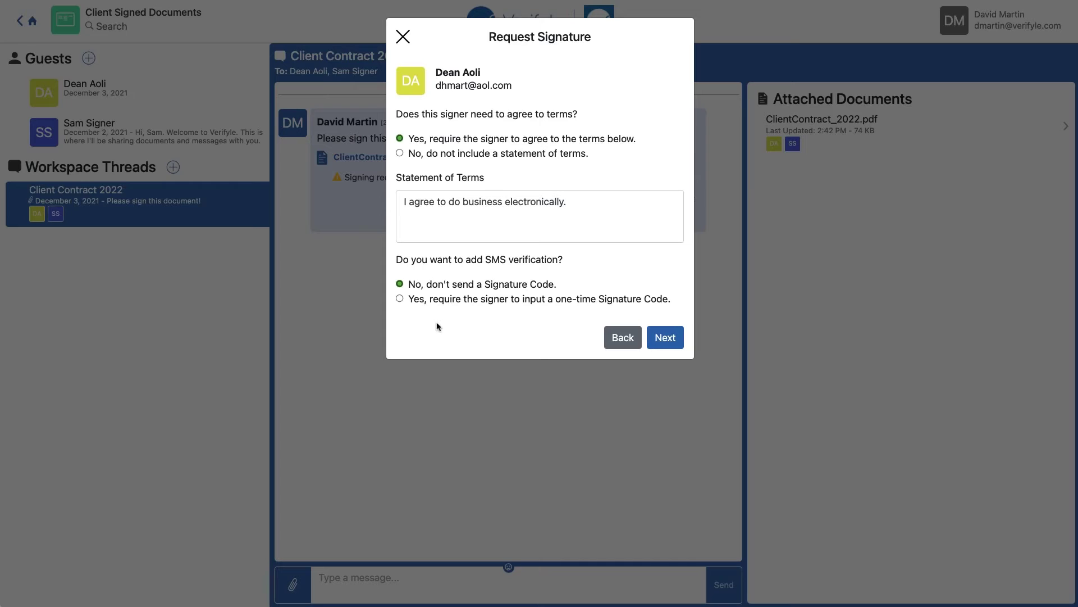
click(668, 340)
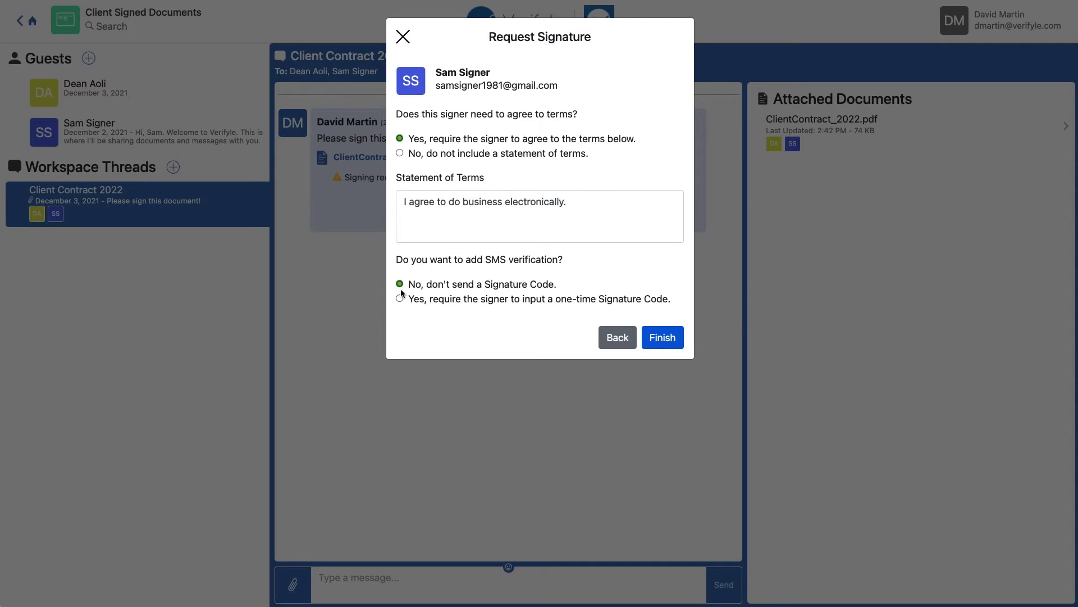
- Finish signer setup and place an Initials field beside the third Initials line
click(663, 338)
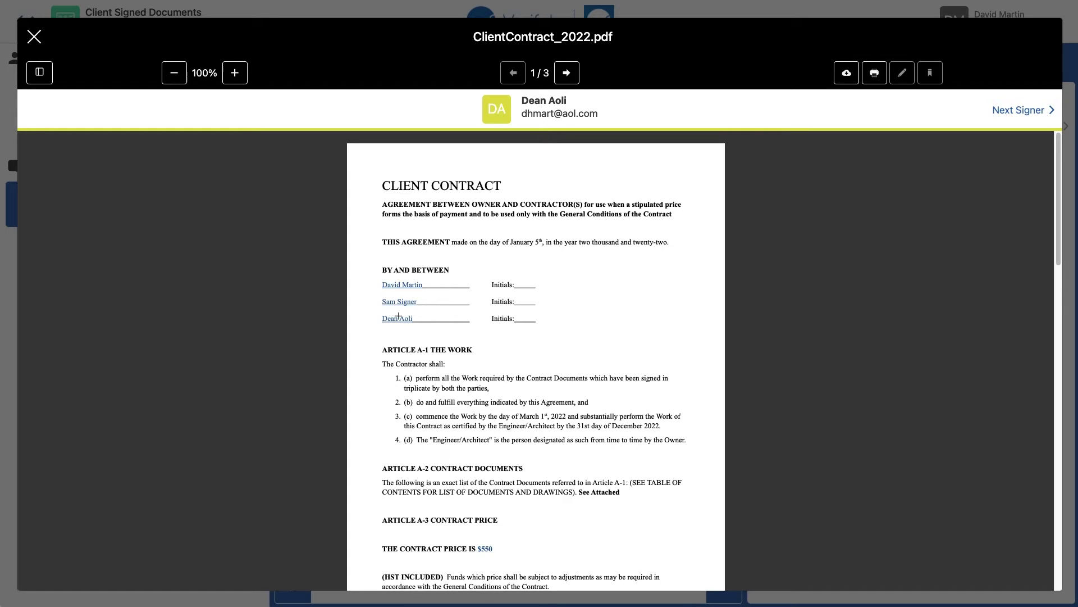
drag(516, 305, 552, 325)
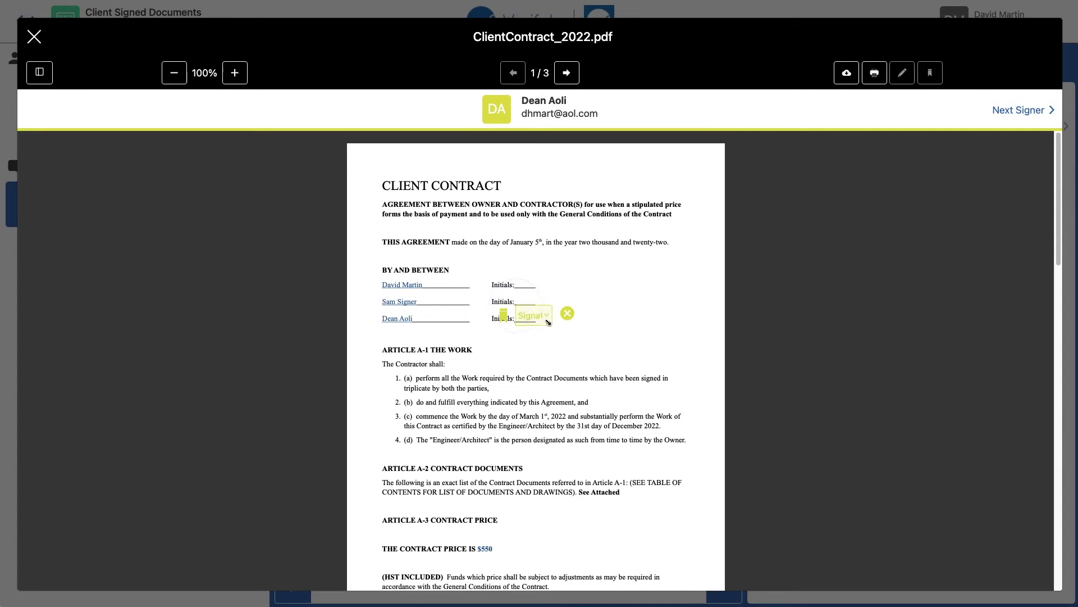
click(547, 313)
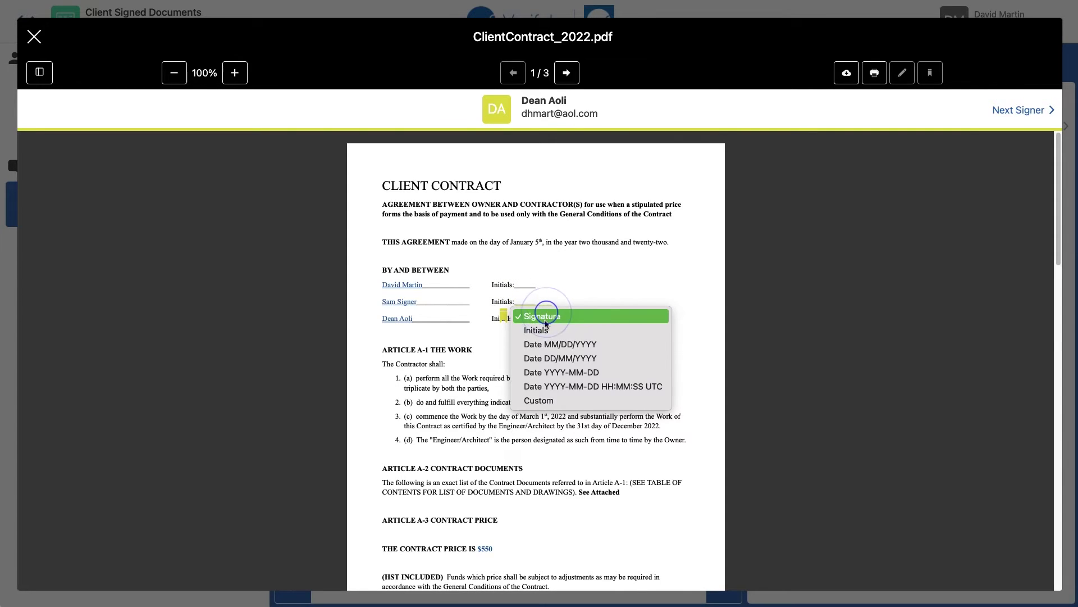
click(540, 330)
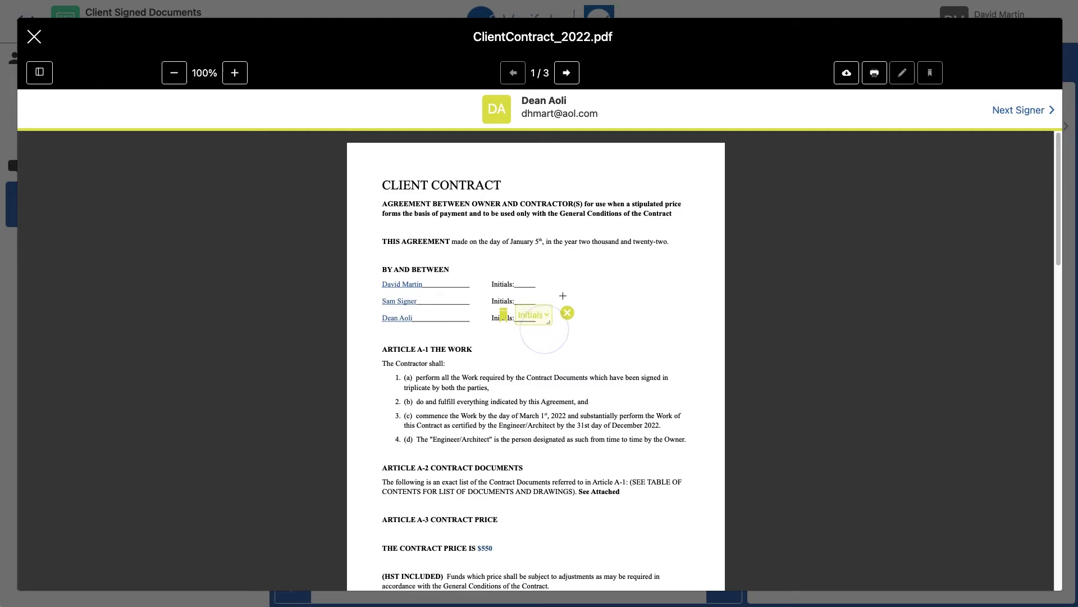
- Add a Signature field and an MM/DD/YYYY Date field on Contractor 2's lines
scroll(560, 314, down, 5)
scroll(562, 296, down, 10)
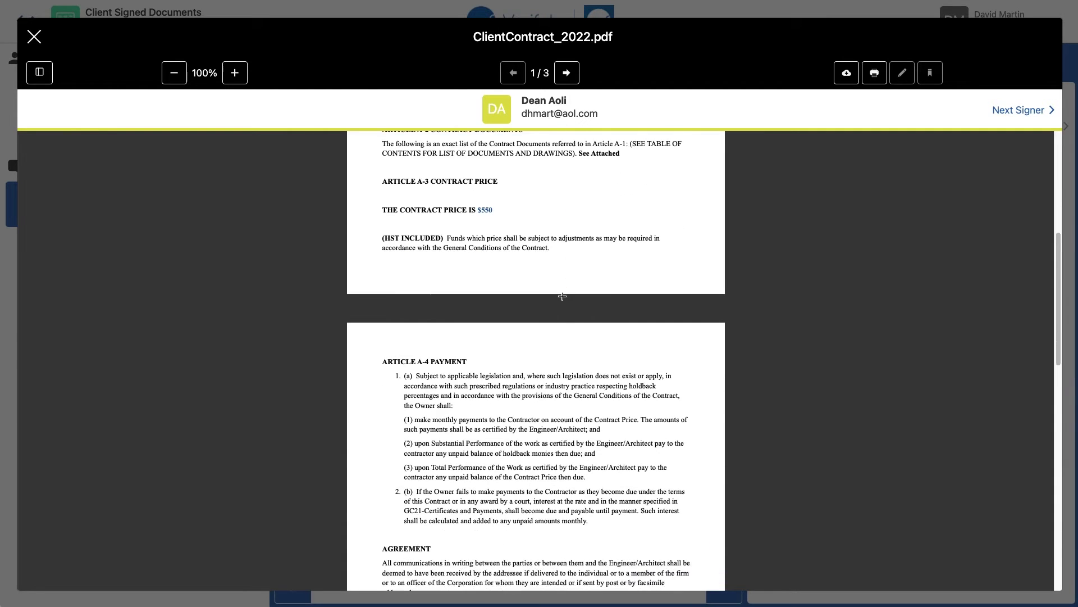
scroll(563, 298, down, 2)
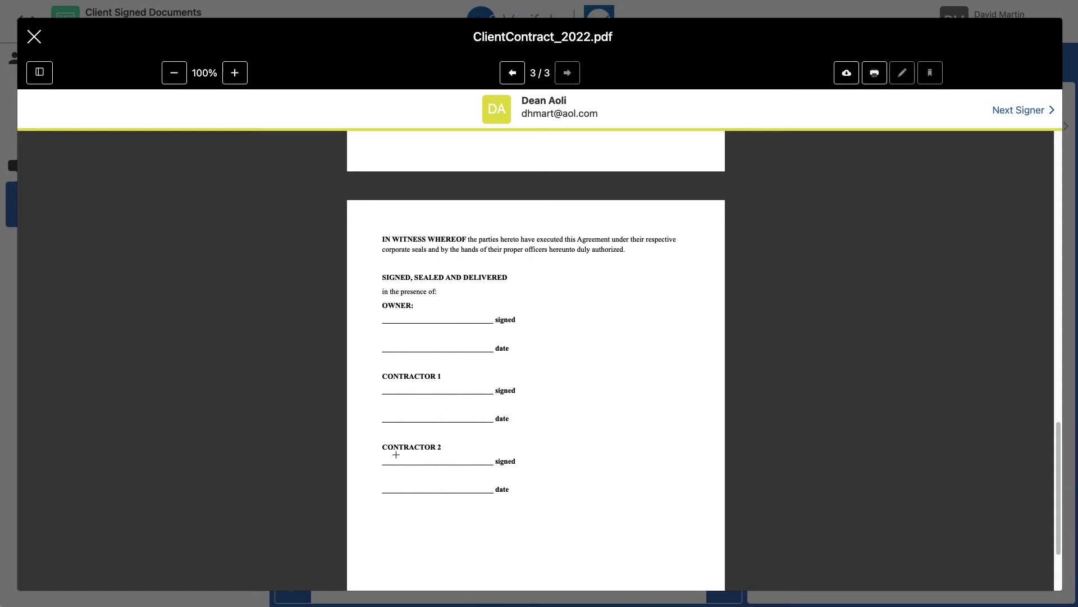
mouse_move(383, 448)
mouse_down()
mouse_move(443, 469)
mouse_move(490, 468)
mouse_up()
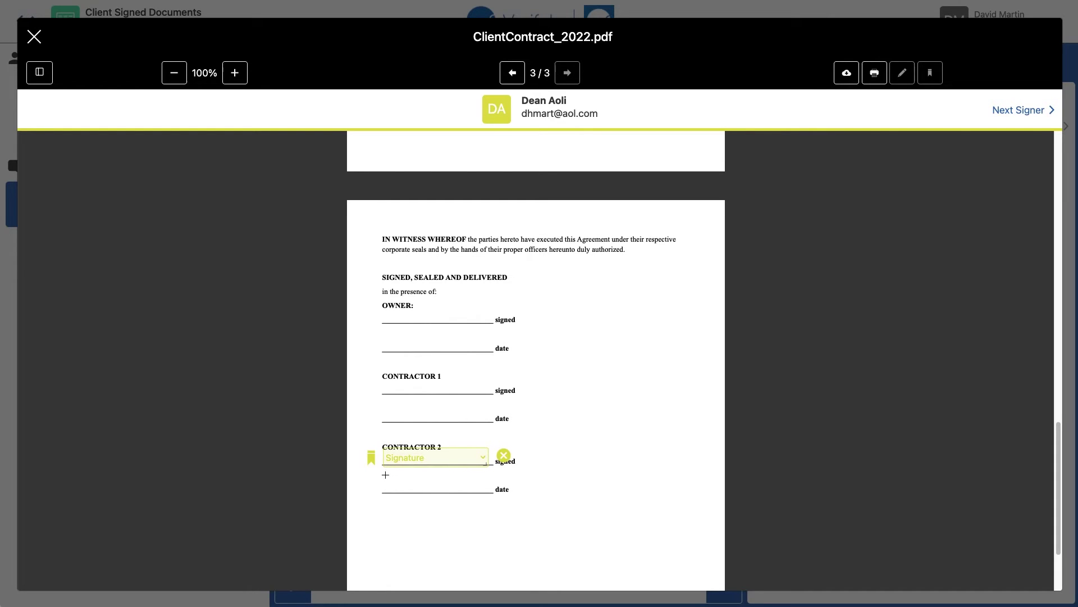
drag(385, 474, 489, 492)
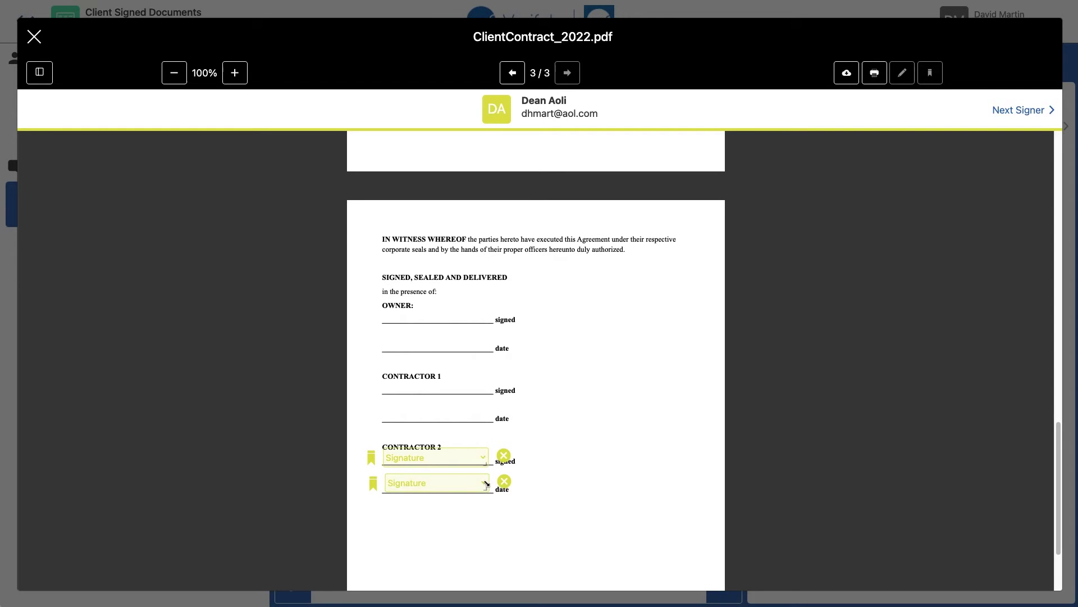
click(484, 479)
click(484, 478)
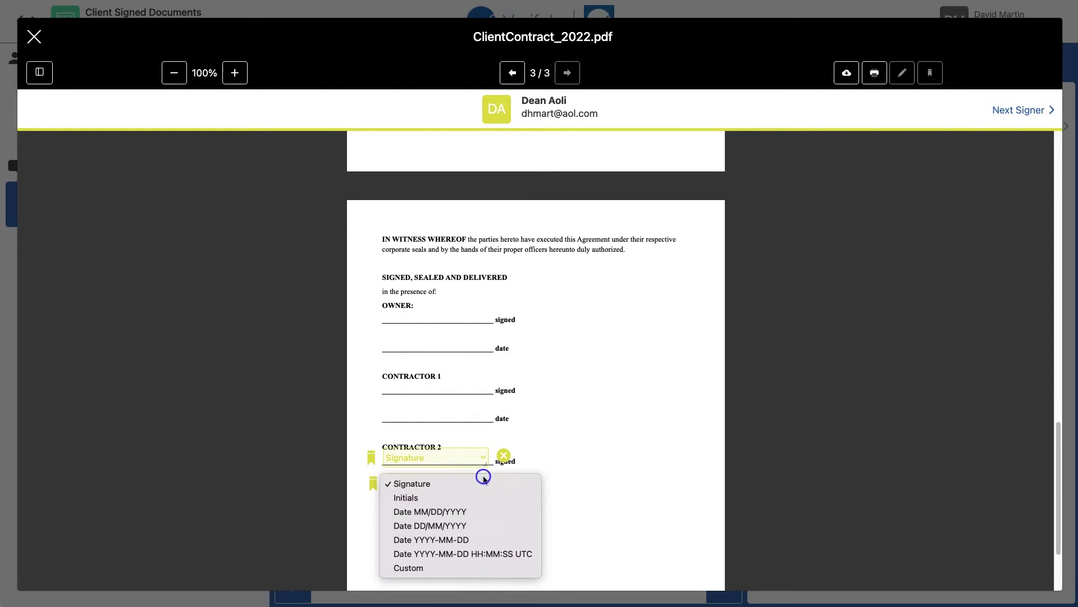
click(420, 511)
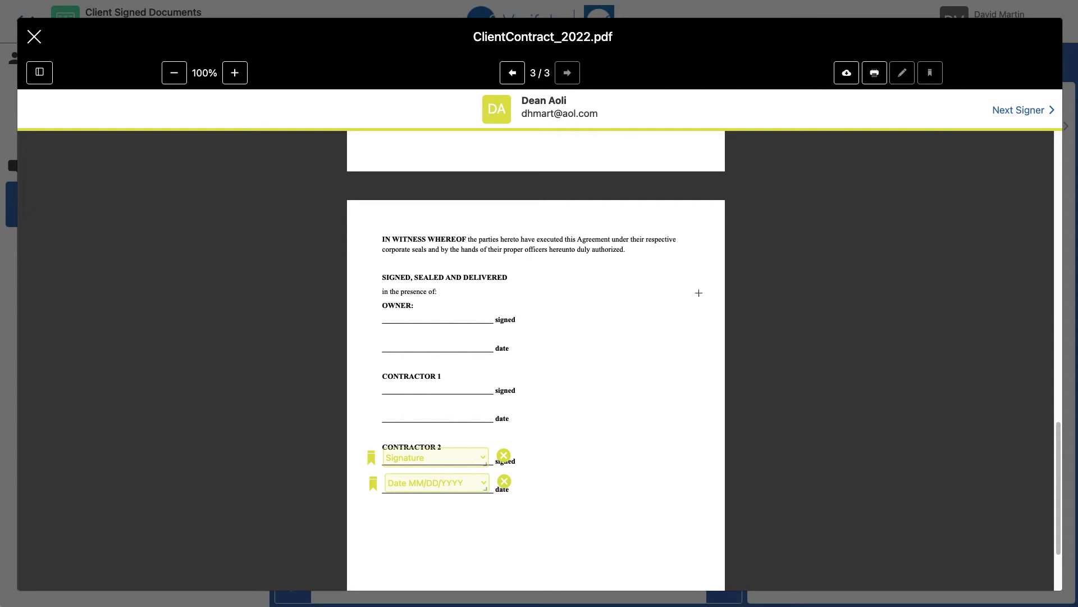
click(1026, 110)
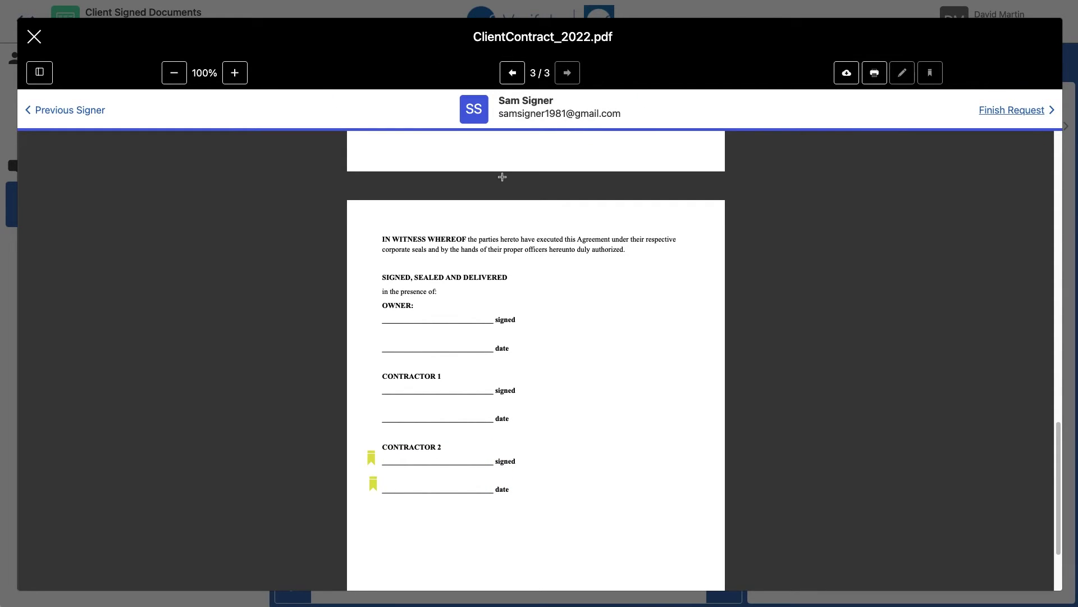
- Place an Initials field for the second signer near the top Initials lines
scroll(586, 306, up, 20)
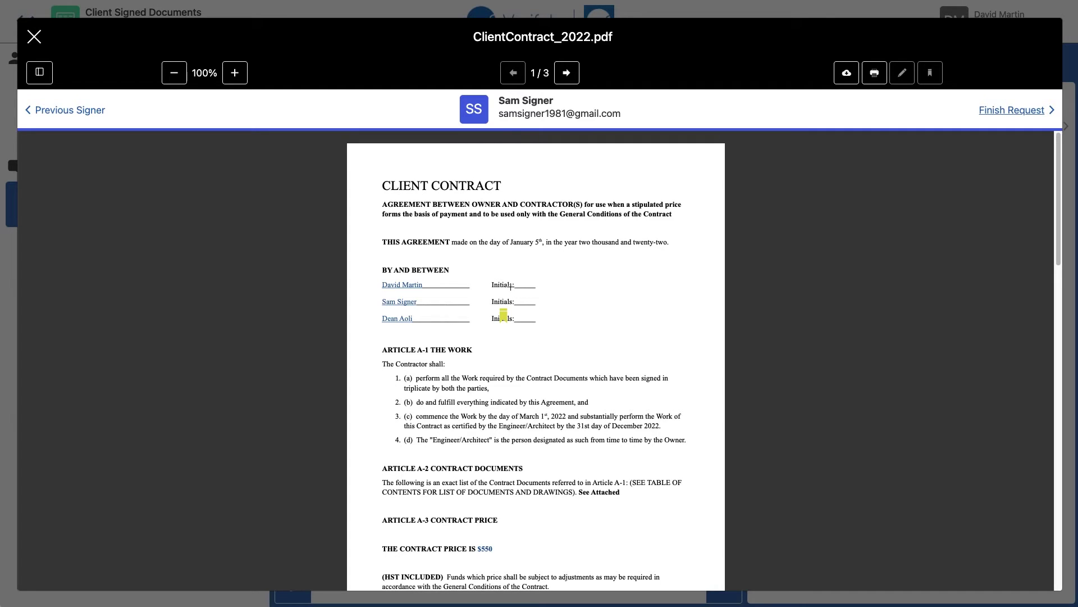
drag(512, 285, 543, 309)
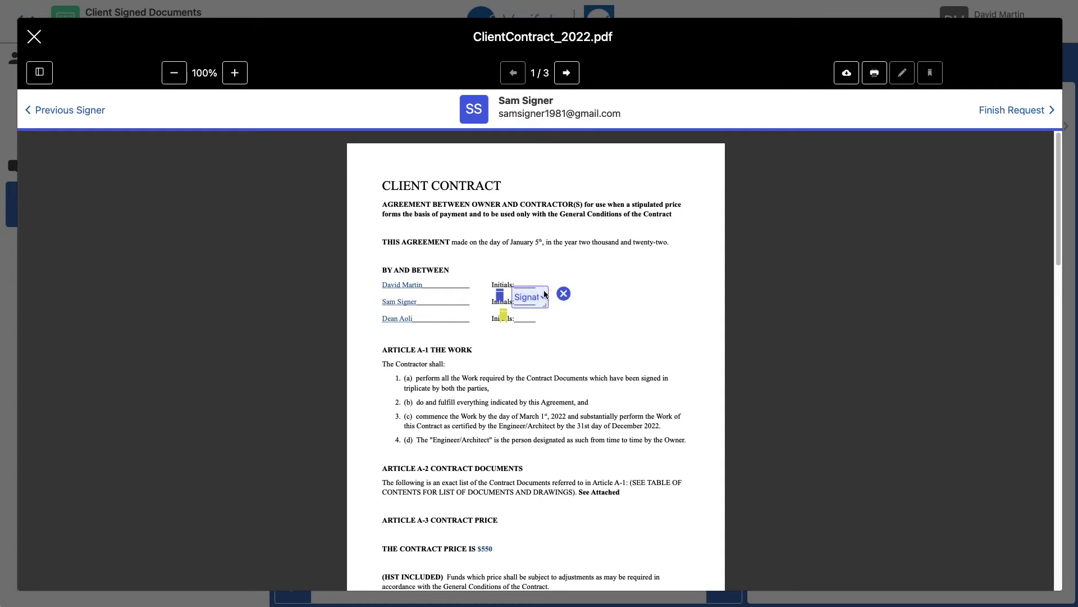
click(544, 292)
click(538, 311)
- Add a Signature field on Contractor 1's signature line
scroll(537, 312, down, 5)
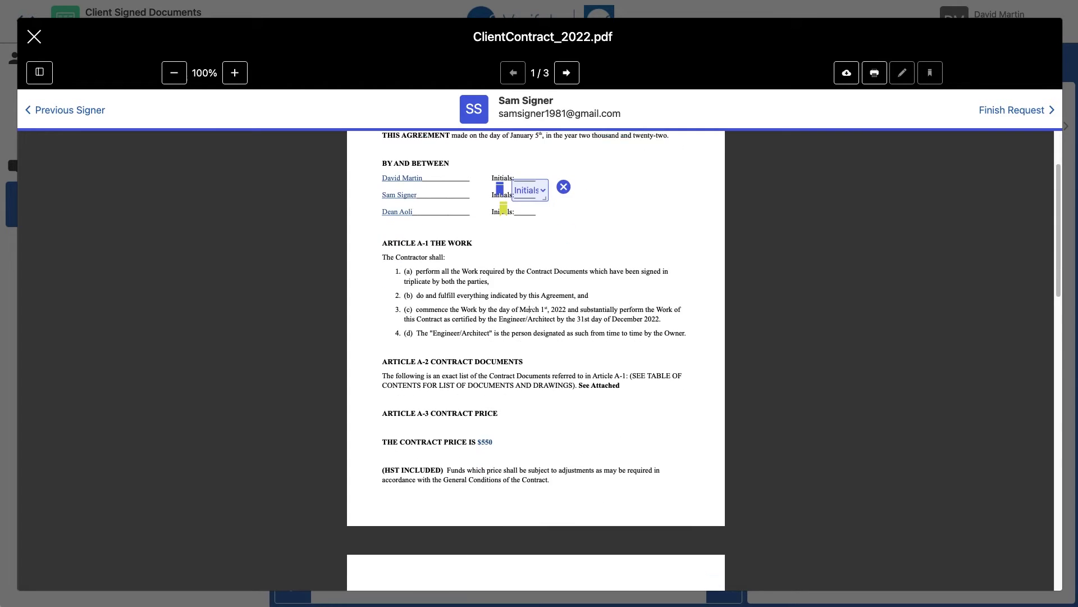
scroll(529, 309, down, 15)
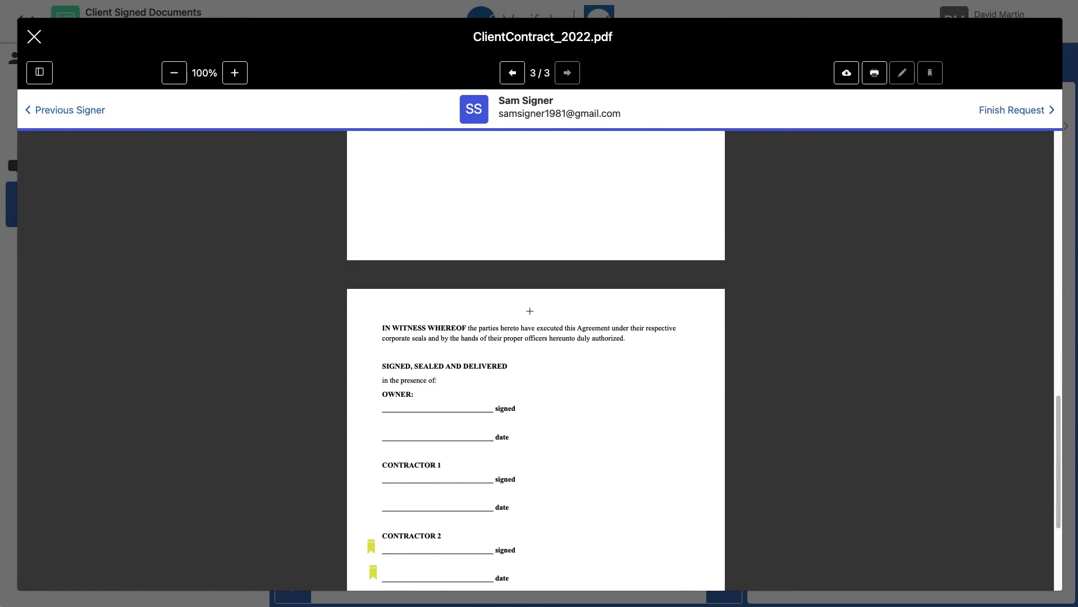
scroll(529, 310, down, 1)
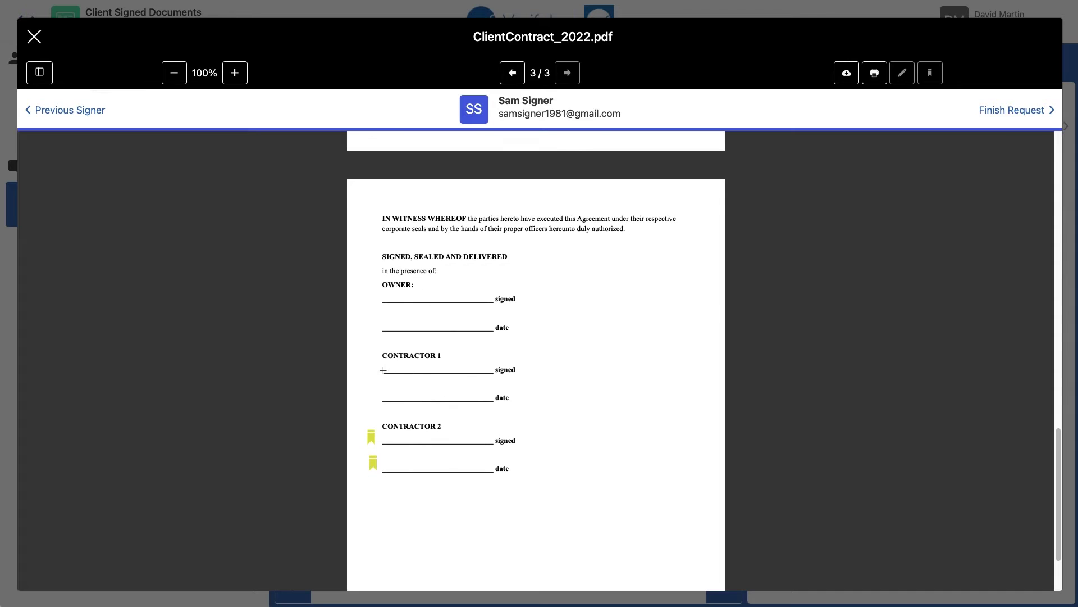
drag(382, 356, 493, 376)
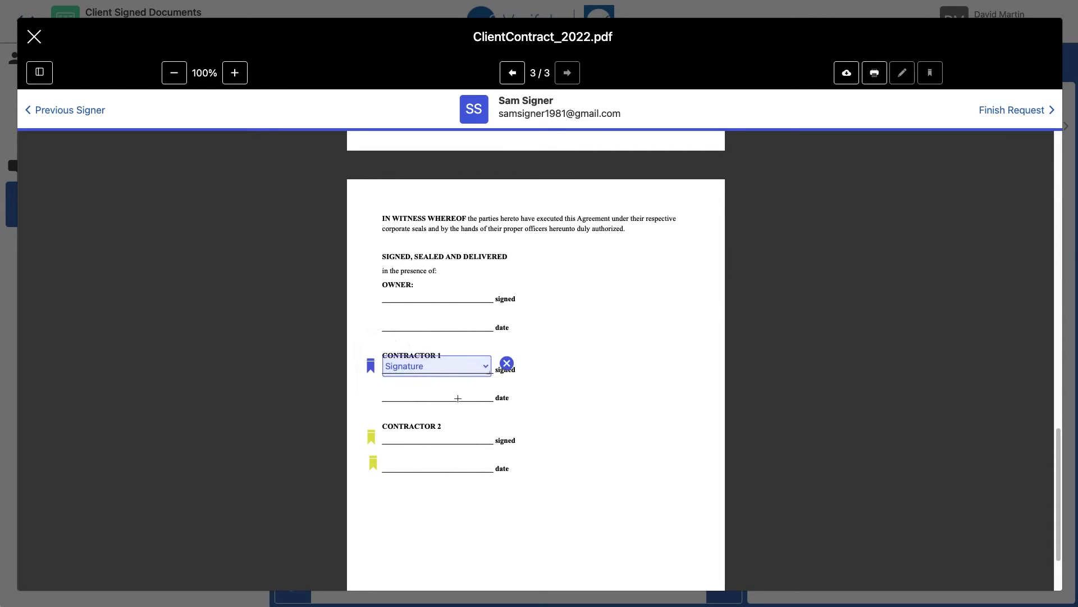
- Add a Date field in MM/DD/YYYY format on Contractor 1's date line
mouse_move(384, 381)
mouse_down()
mouse_move(445, 403)
mouse_move(489, 401)
mouse_up()
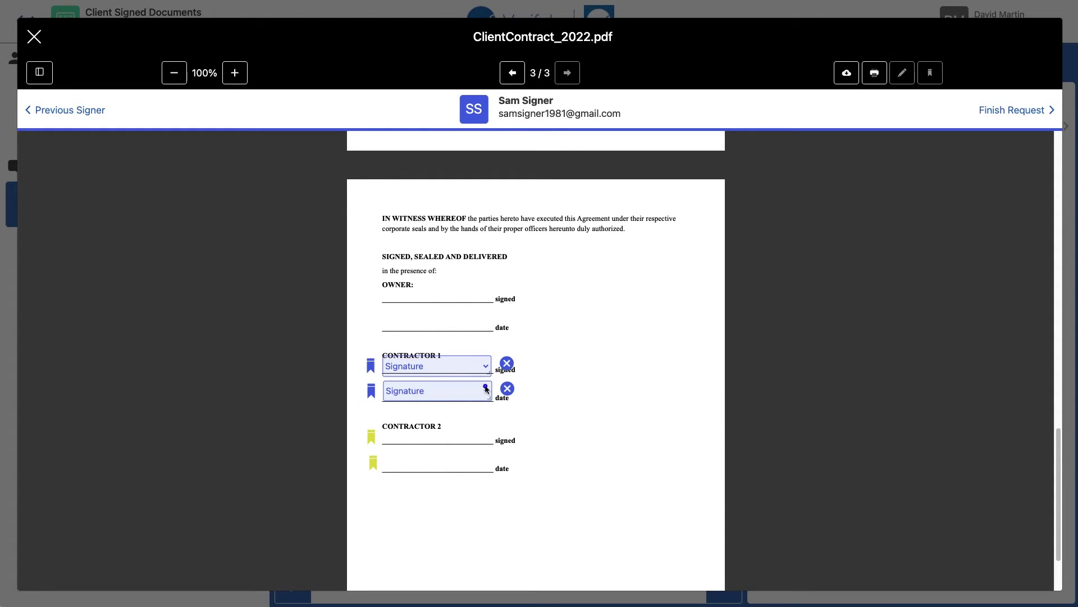
click(487, 390)
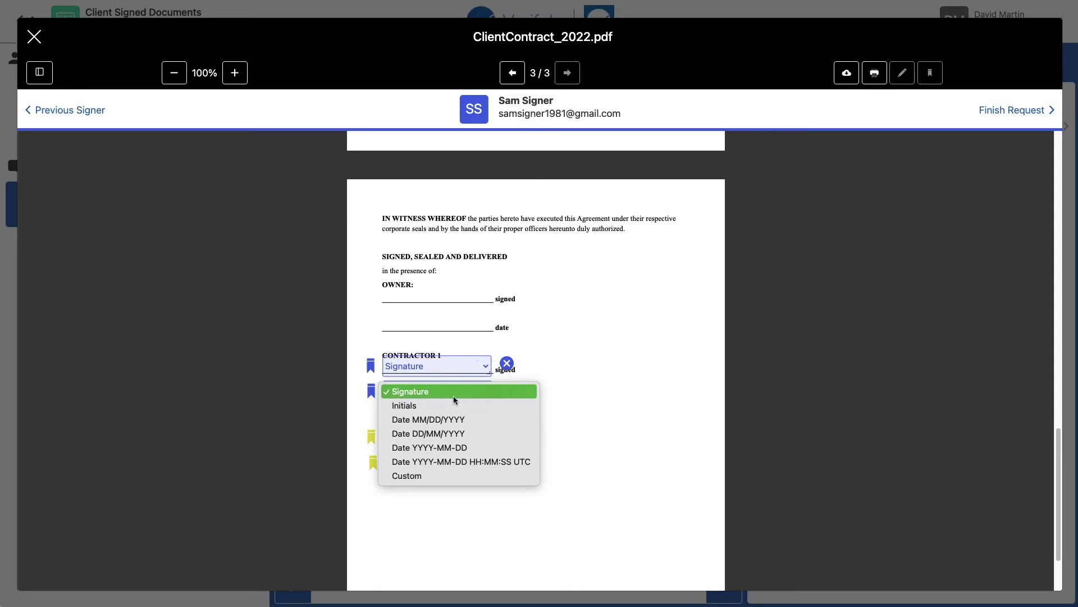
click(425, 420)
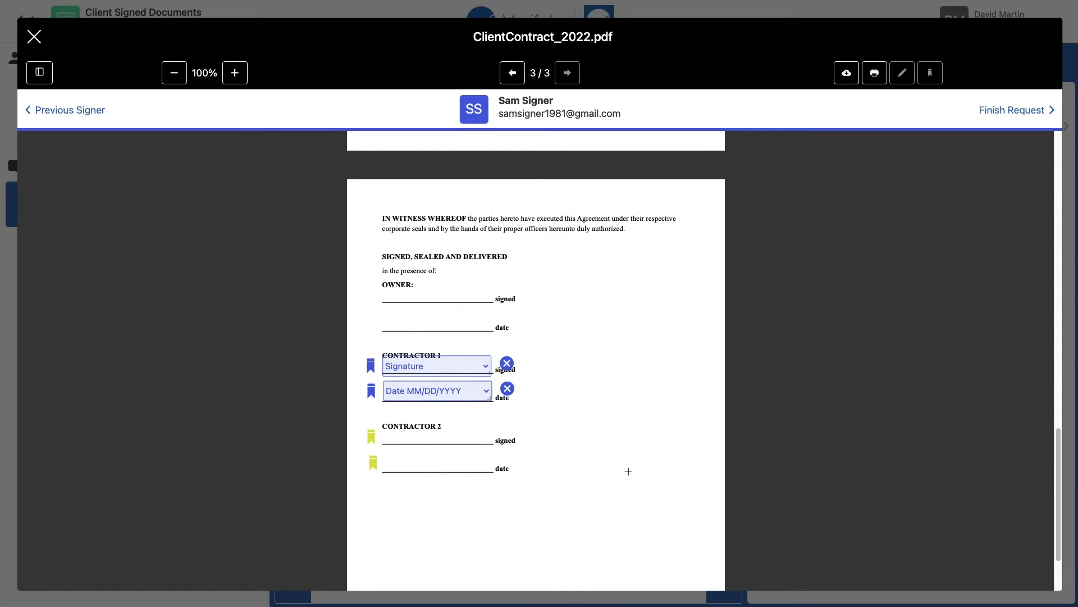
scroll(629, 475, up, 10)
scroll(628, 472, up, 6)
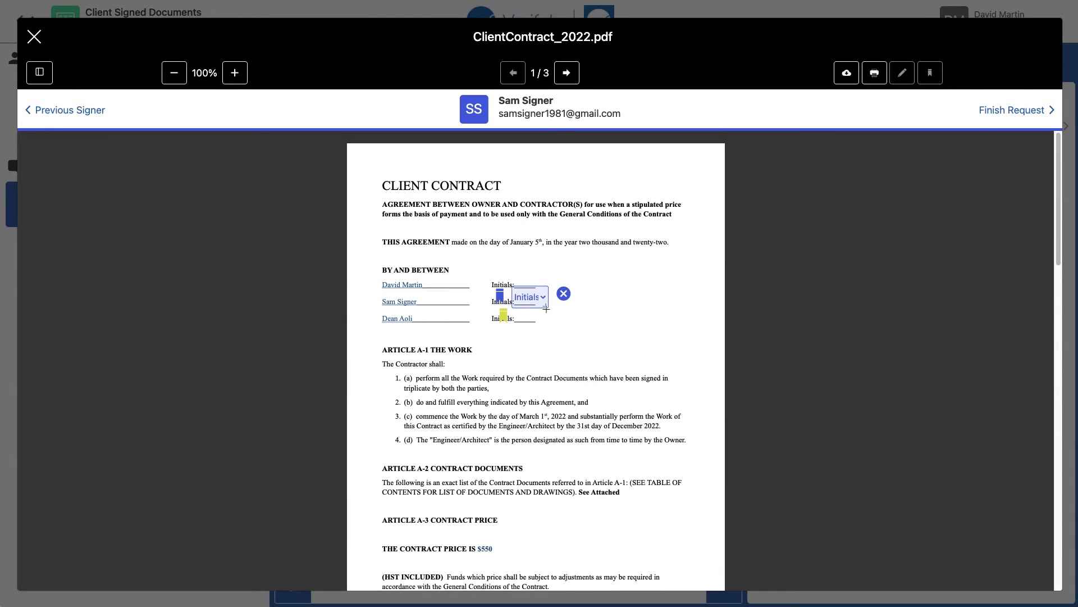
scroll(551, 340, down, 10)
scroll(551, 340, down, 7)
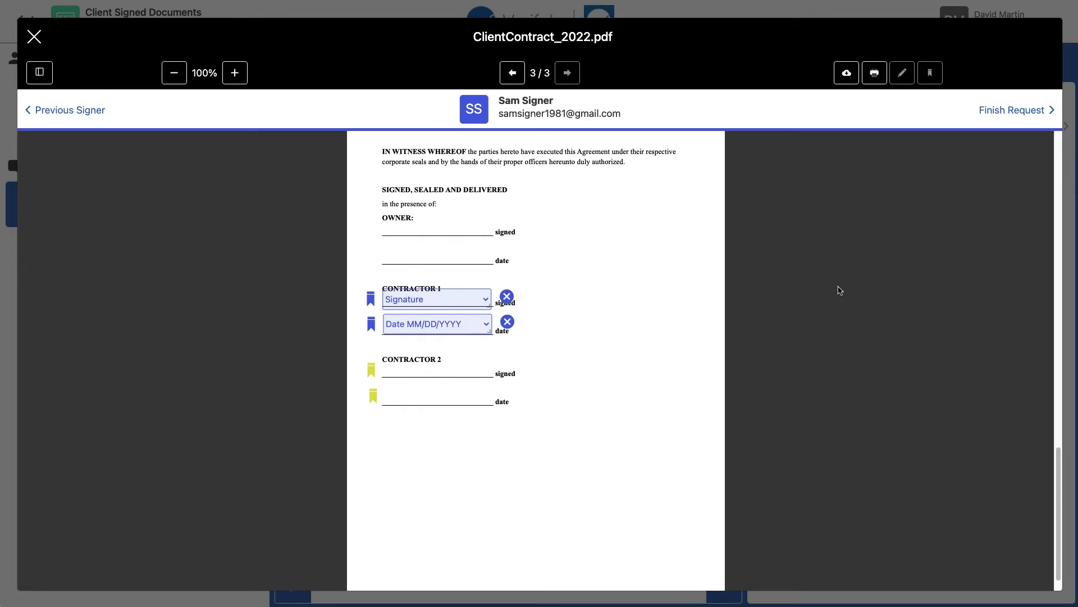
- Finish and submit the ClientContract_2022.pdf signature request to both signers
click(1021, 110)
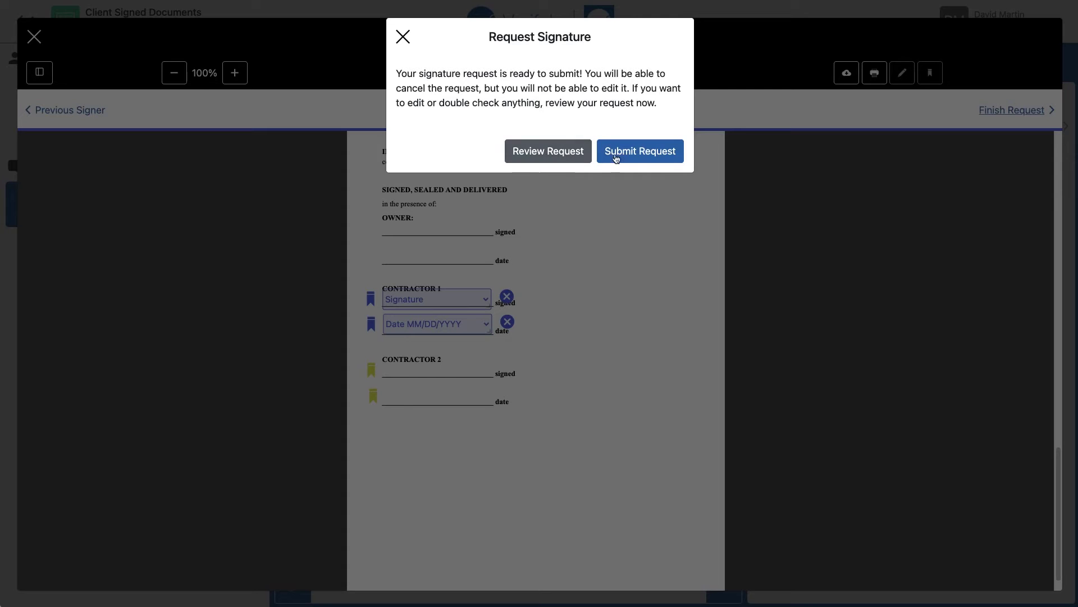
click(650, 154)
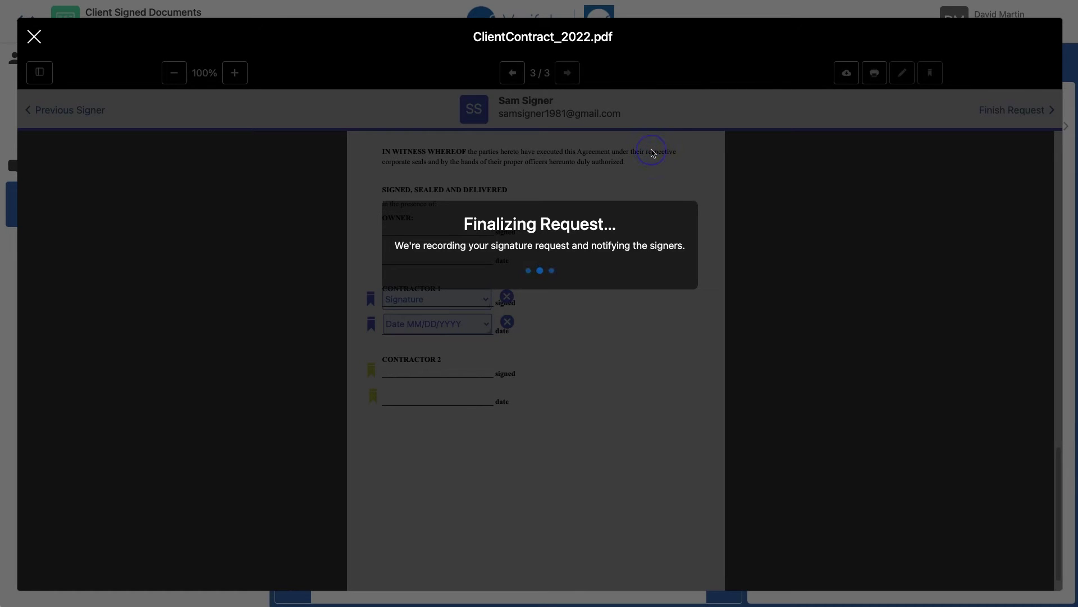
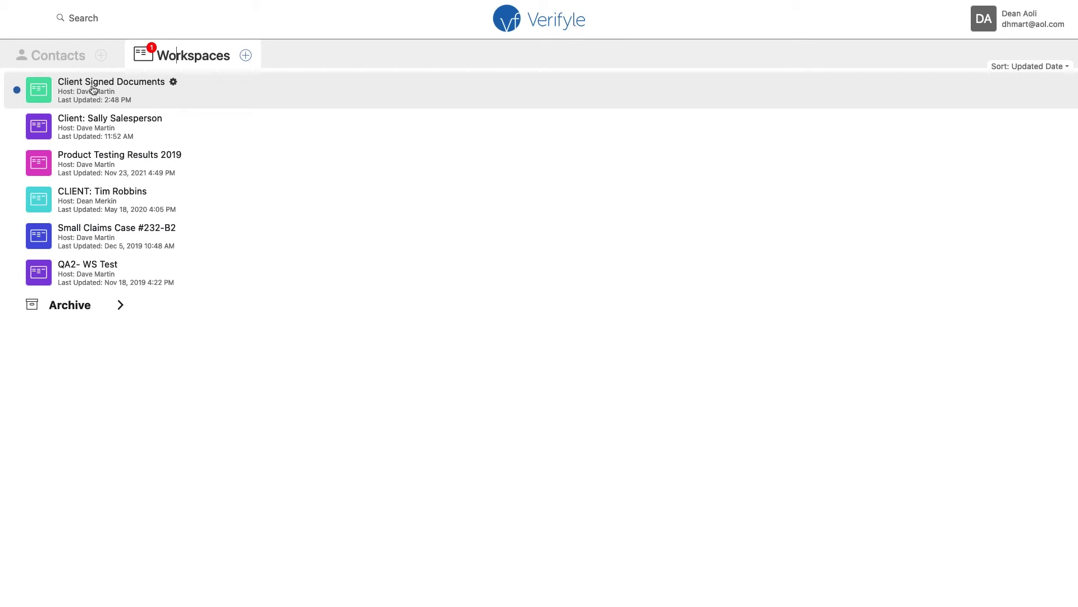
- Open ClientContract_2022.pdf for signing from the Client Signed Documents workspace
click(94, 90)
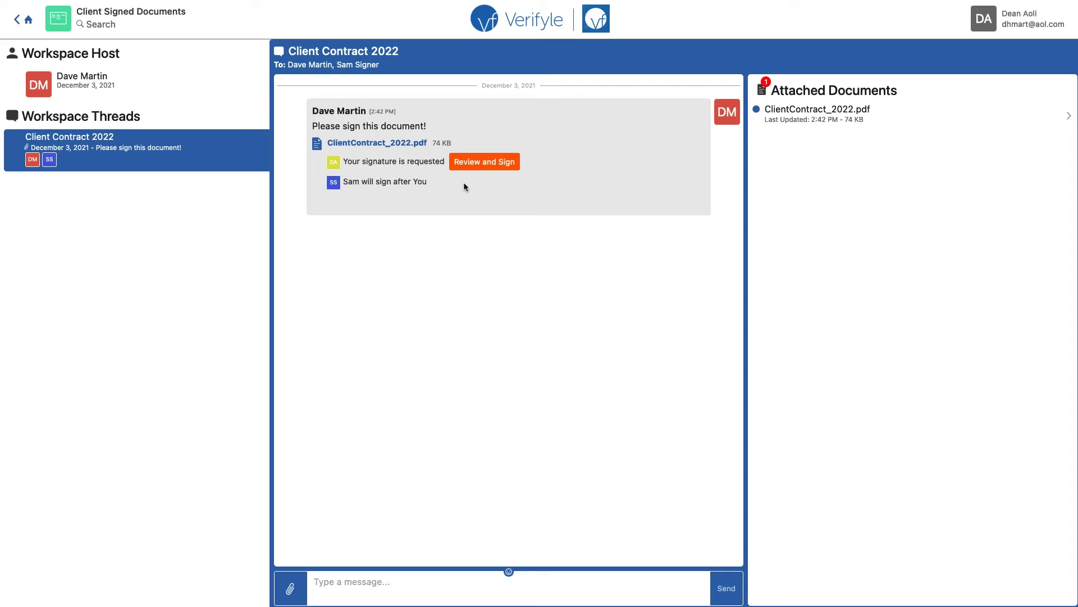
click(481, 163)
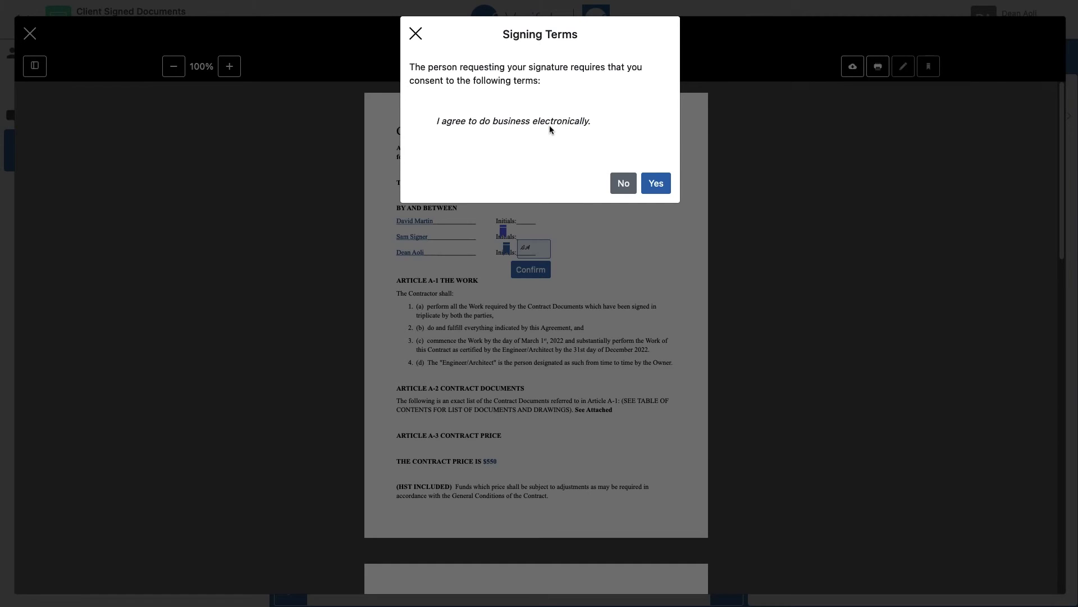
- Agree to do business electronically and re-enter the signer's name as the signature
click(656, 183)
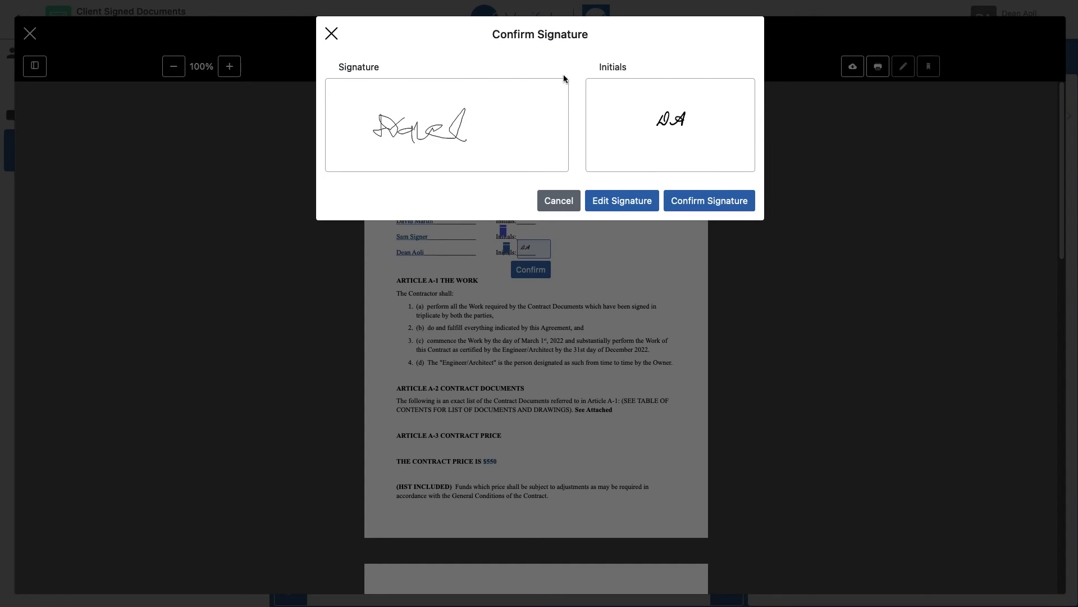
click(624, 203)
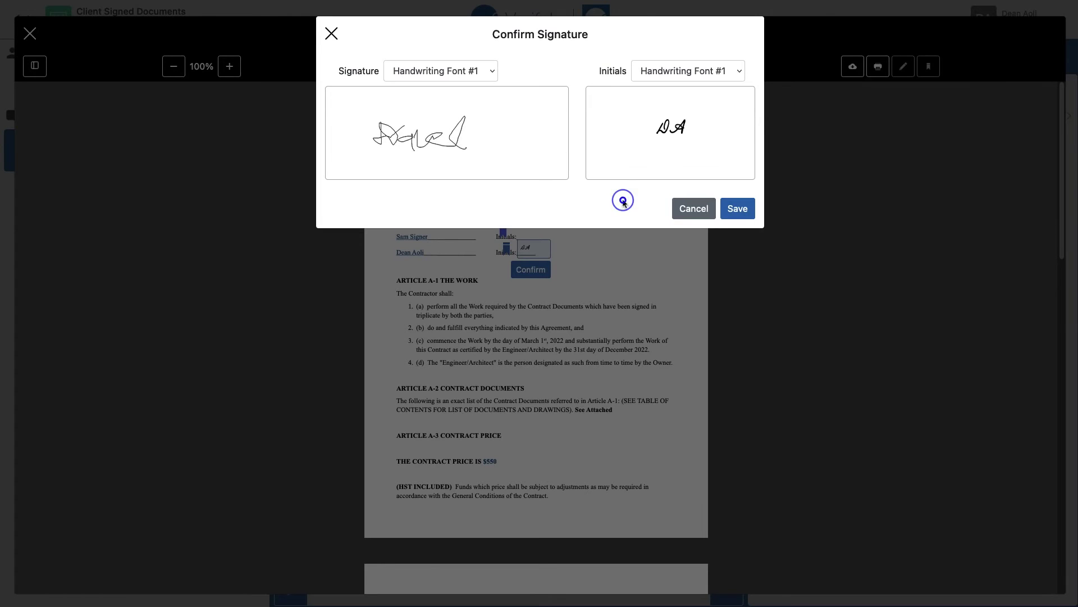
click(471, 140)
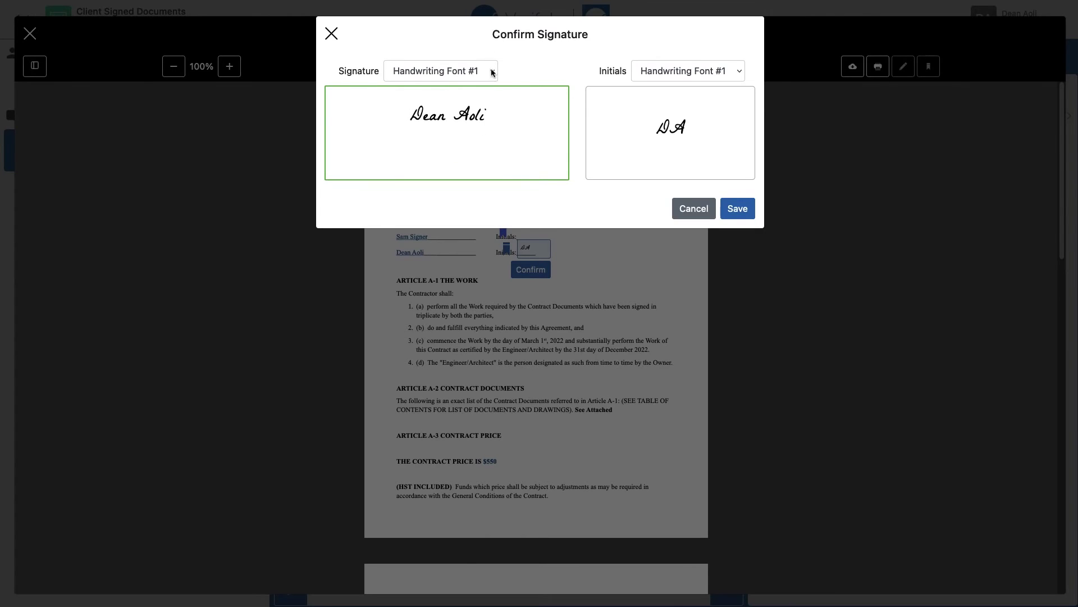
- Preview the signature in Handwriting Fonts #2, #4 and #3
click(492, 72)
click(469, 82)
click(483, 71)
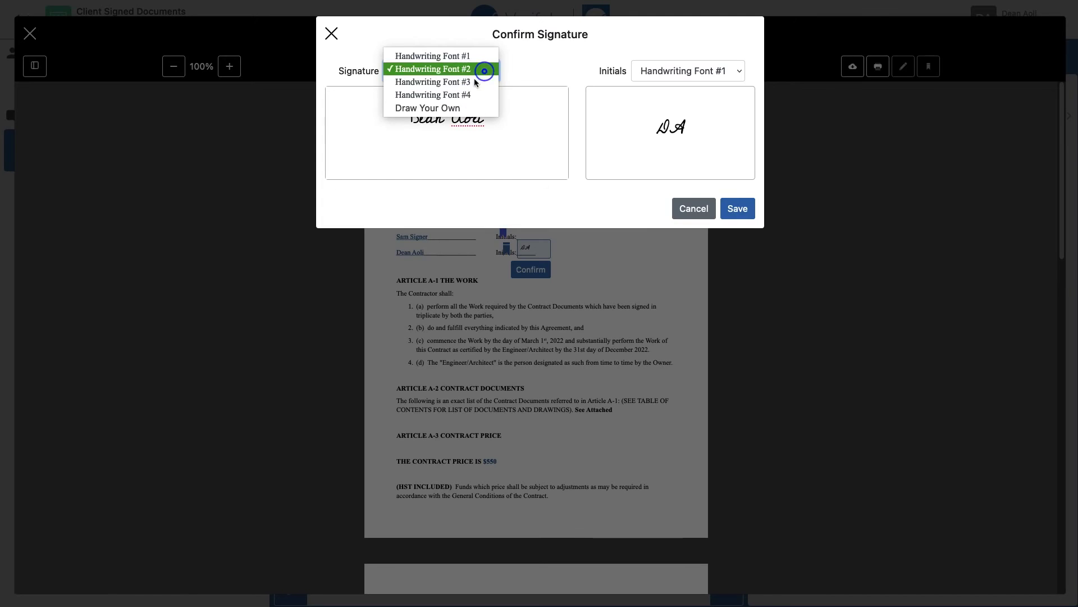
click(477, 94)
click(481, 73)
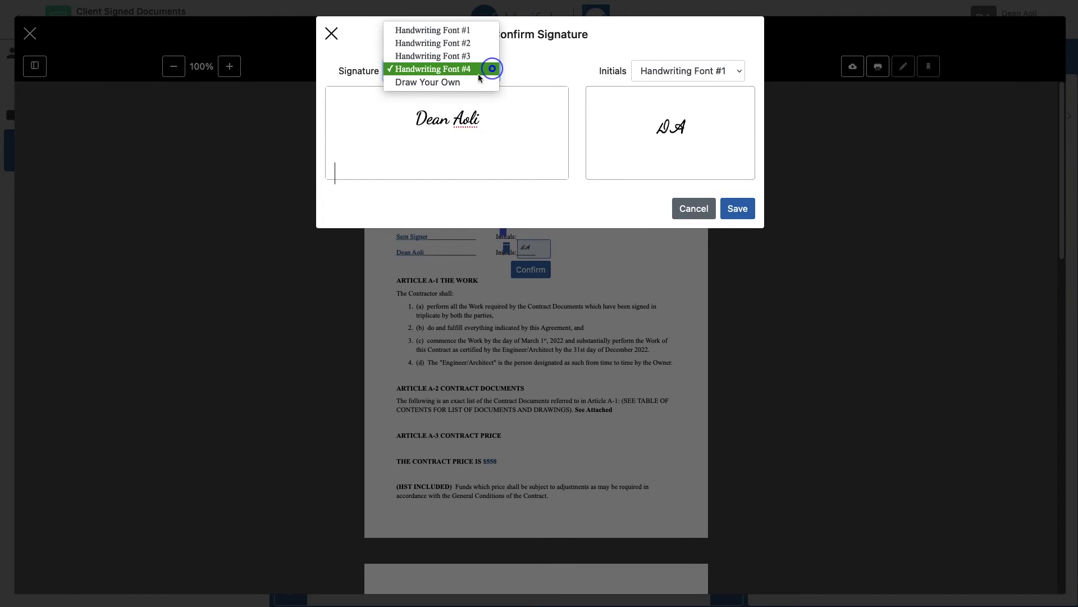
click(444, 55)
click(493, 70)
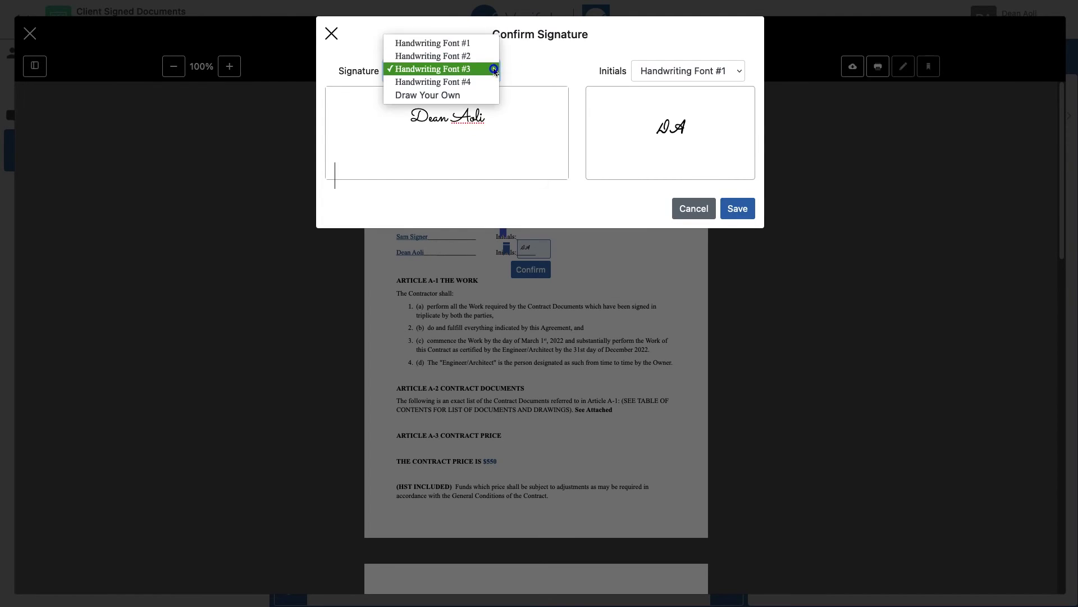
- Switch to Draw Your Own and draw the signature by hand
click(450, 96)
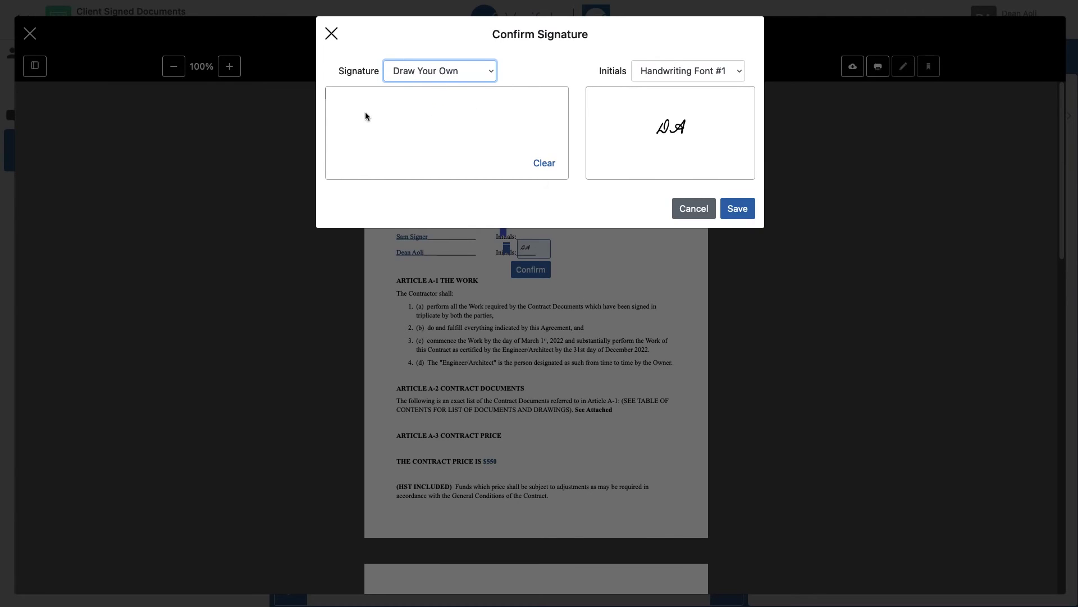
mouse_move(359, 105)
mouse_down()
mouse_move(356, 164)
mouse_move(389, 155)
mouse_move(354, 114)
mouse_move(404, 125)
mouse_move(423, 160)
mouse_move(452, 166)
mouse_move(442, 90)
mouse_move(480, 154)
mouse_up()
mouse_move(428, 132)
mouse_down()
mouse_move(485, 130)
mouse_move(477, 136)
mouse_move(483, 92)
mouse_move(503, 113)
mouse_up()
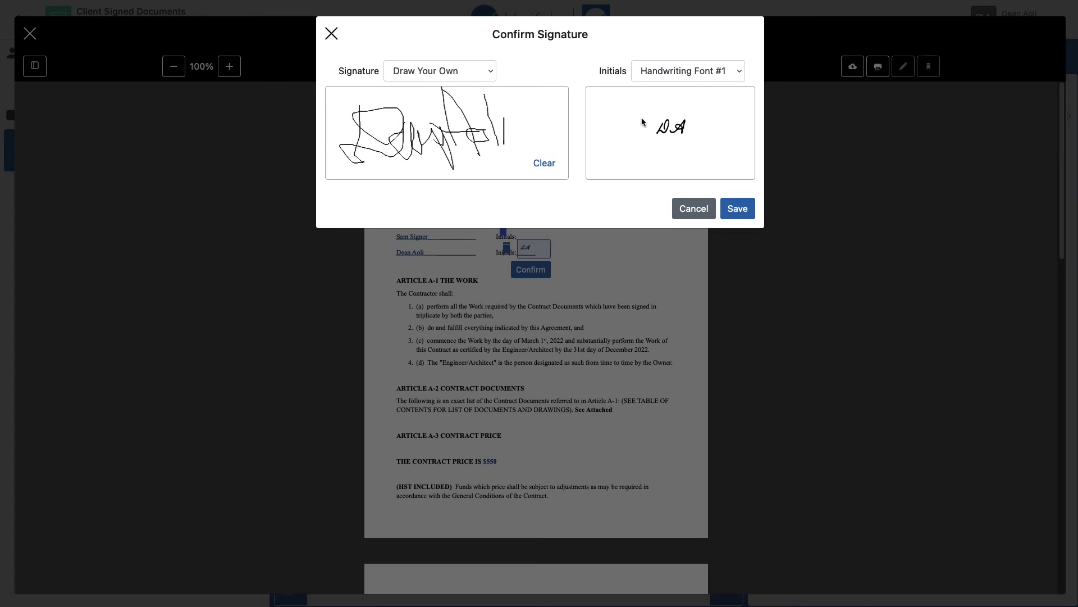
- Save the drawn signature, then confirm the initials, Contractor 2 signature and date 12/03/2021
click(746, 207)
scroll(747, 210, down, 3)
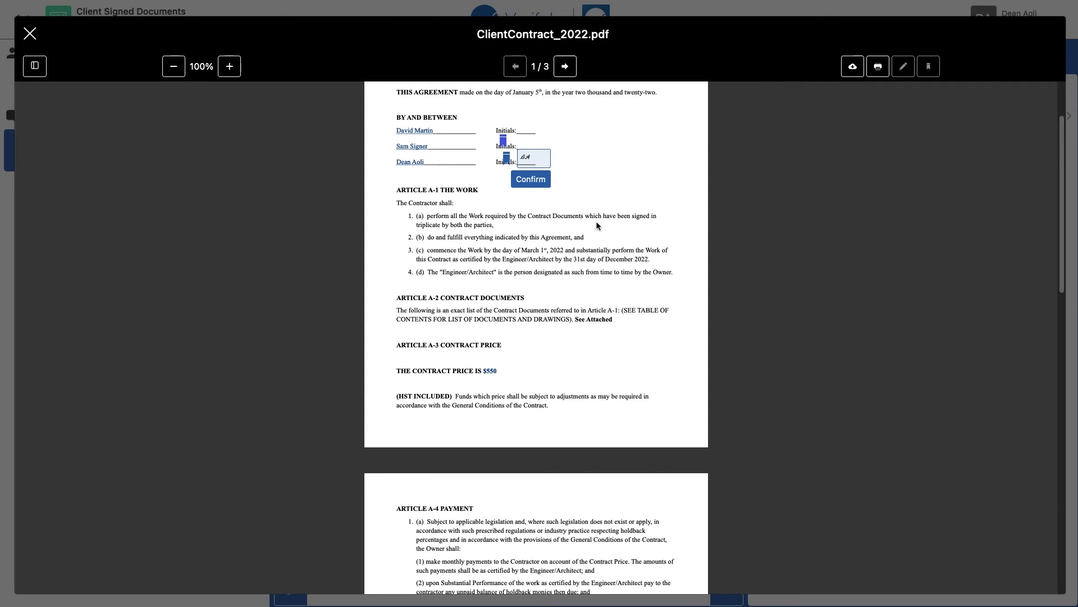
click(529, 180)
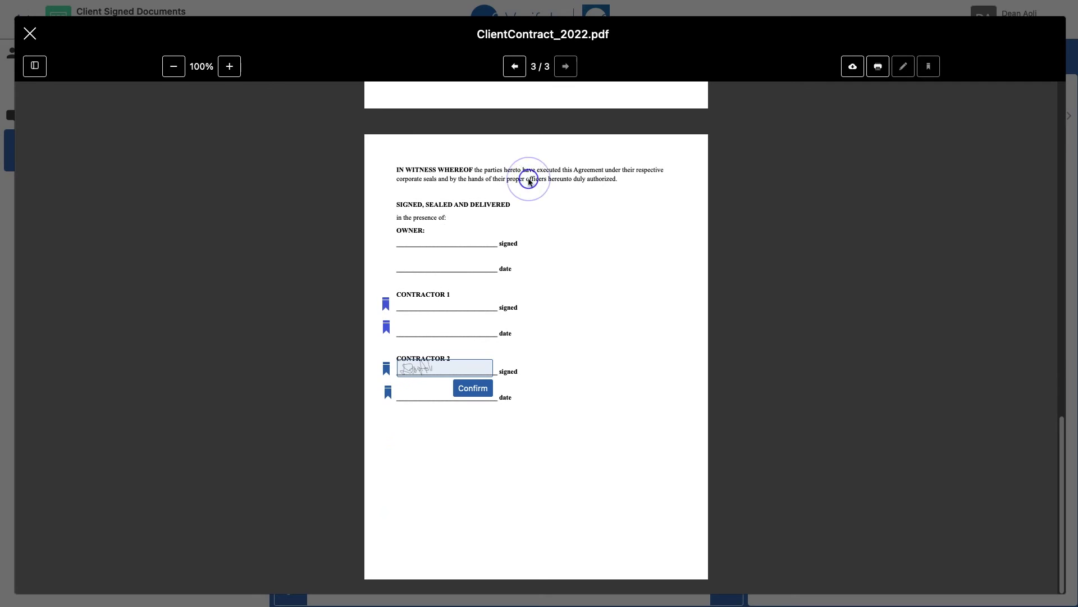
click(471, 388)
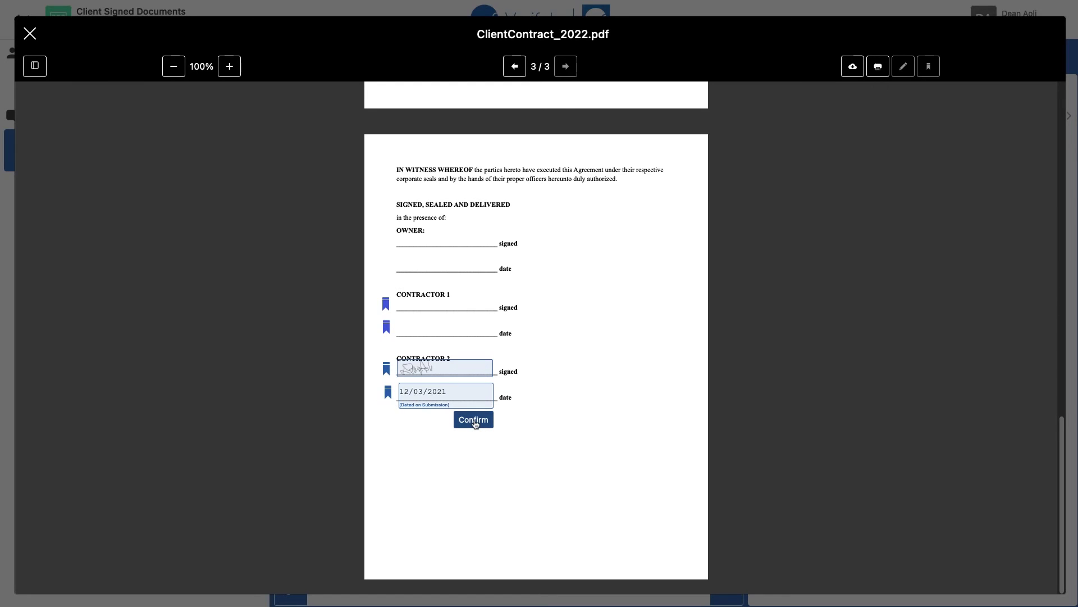
click(475, 423)
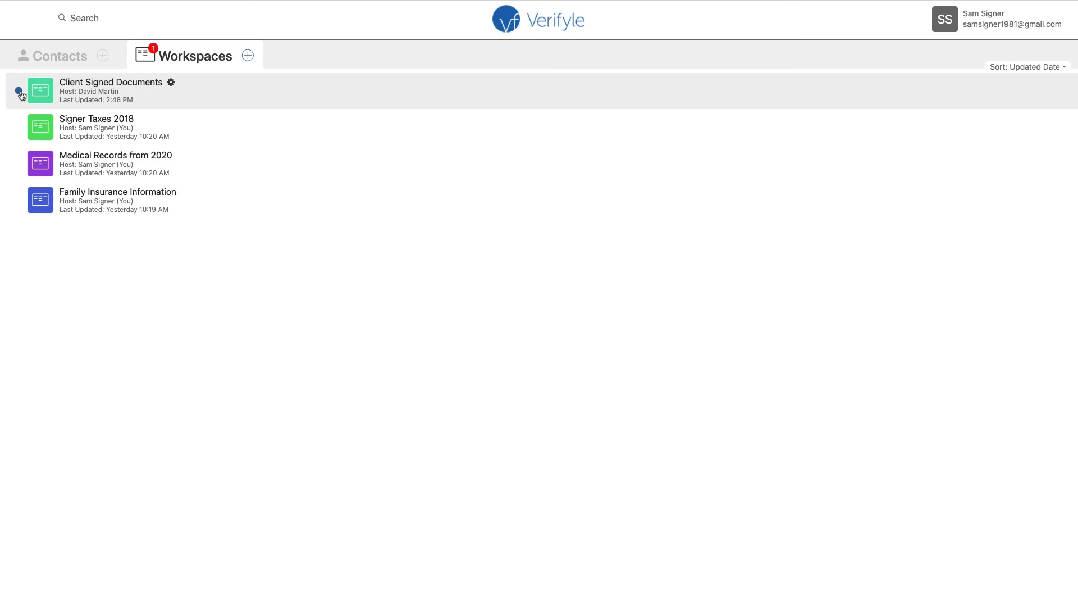
- As the second signer, open the contract from Client Signed Documents to review and sign
click(80, 85)
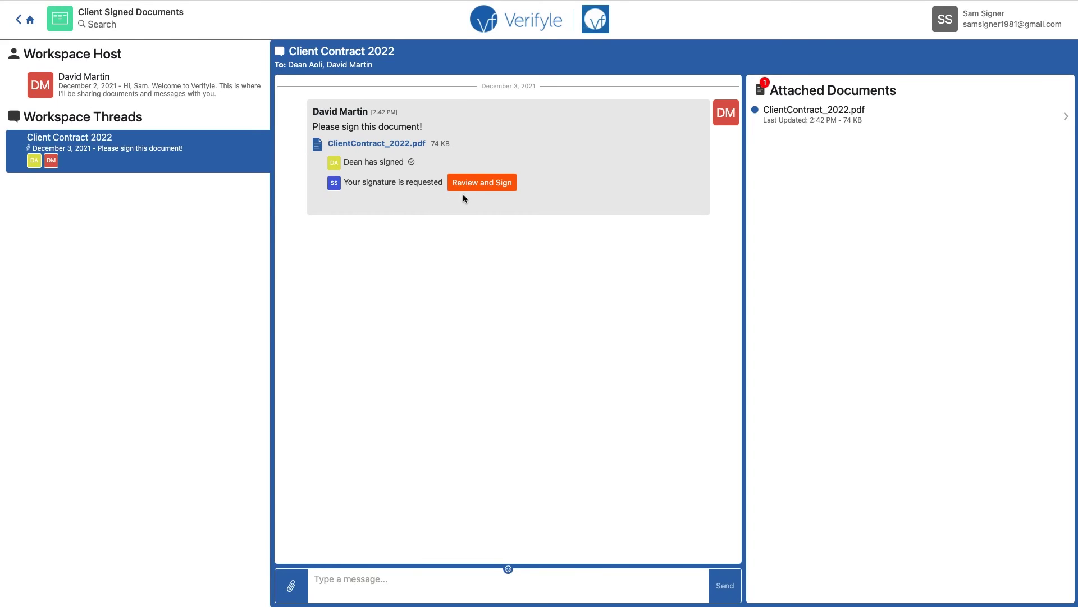
click(484, 184)
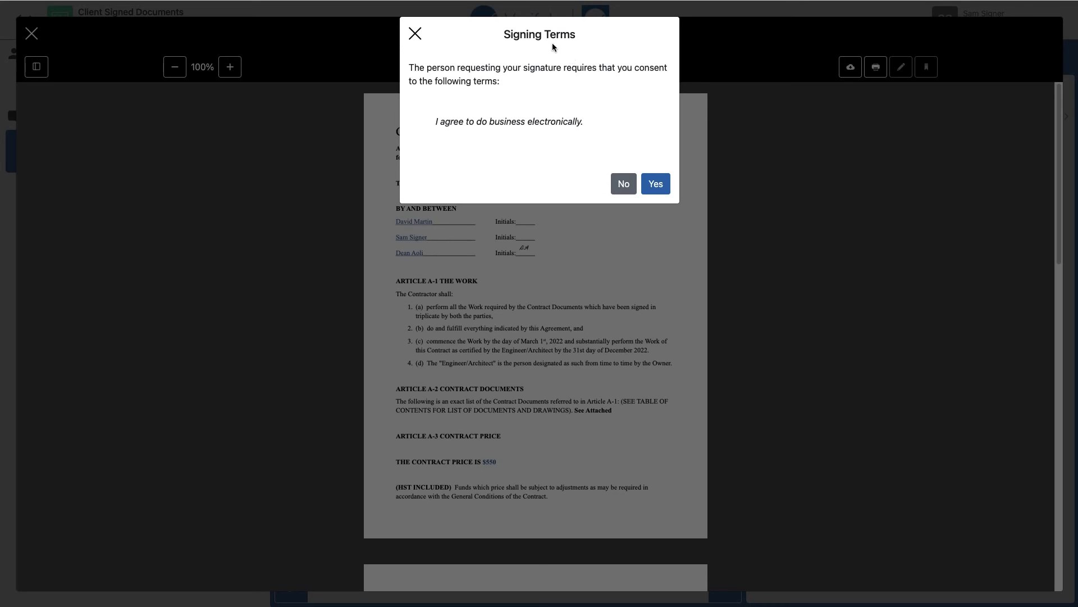
click(657, 183)
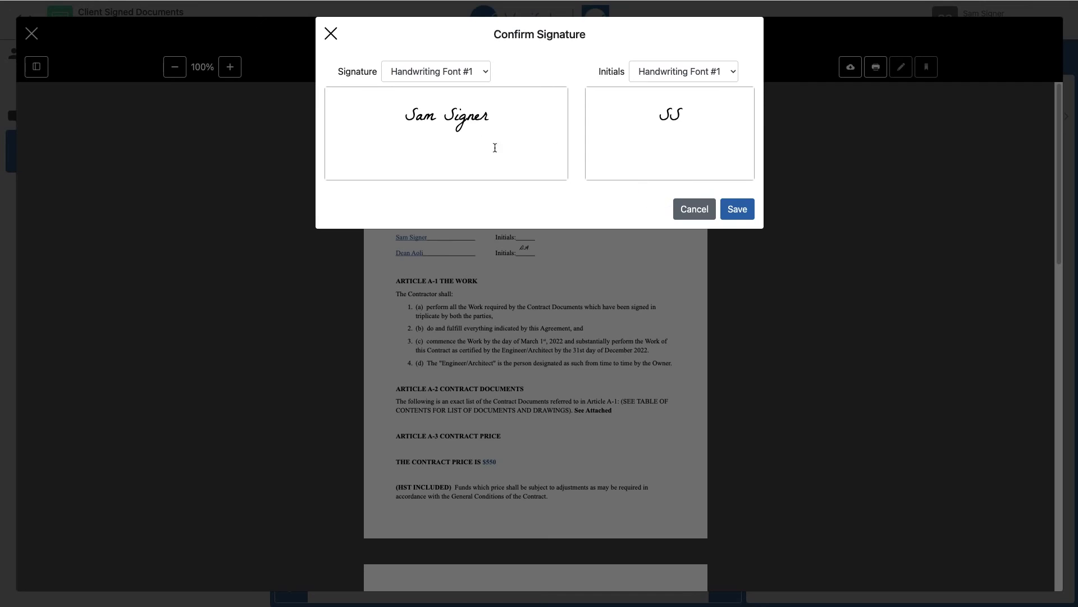
click(485, 71)
click(435, 102)
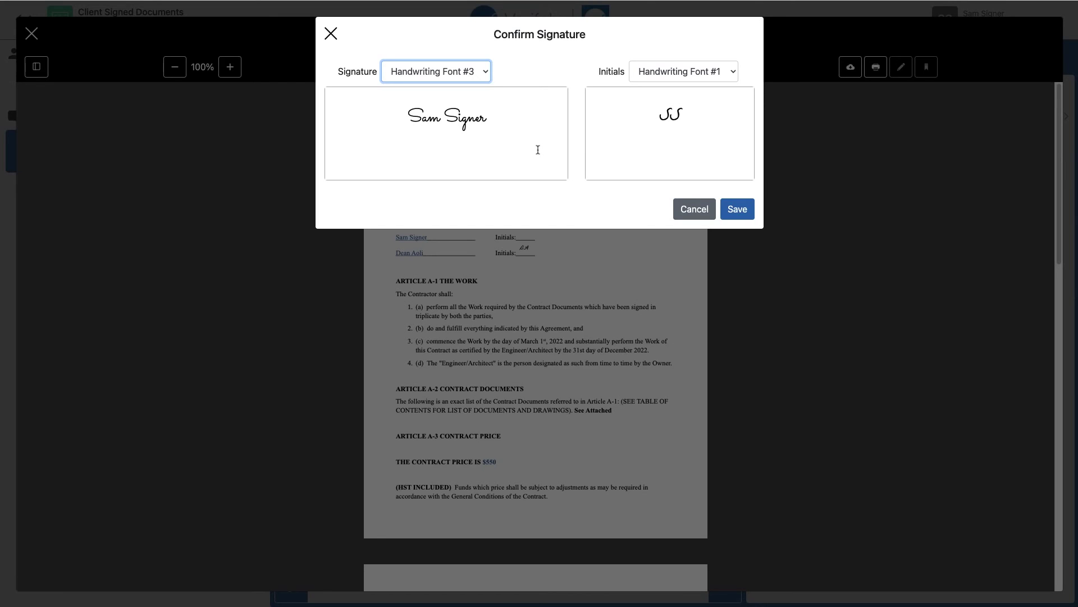
click(739, 210)
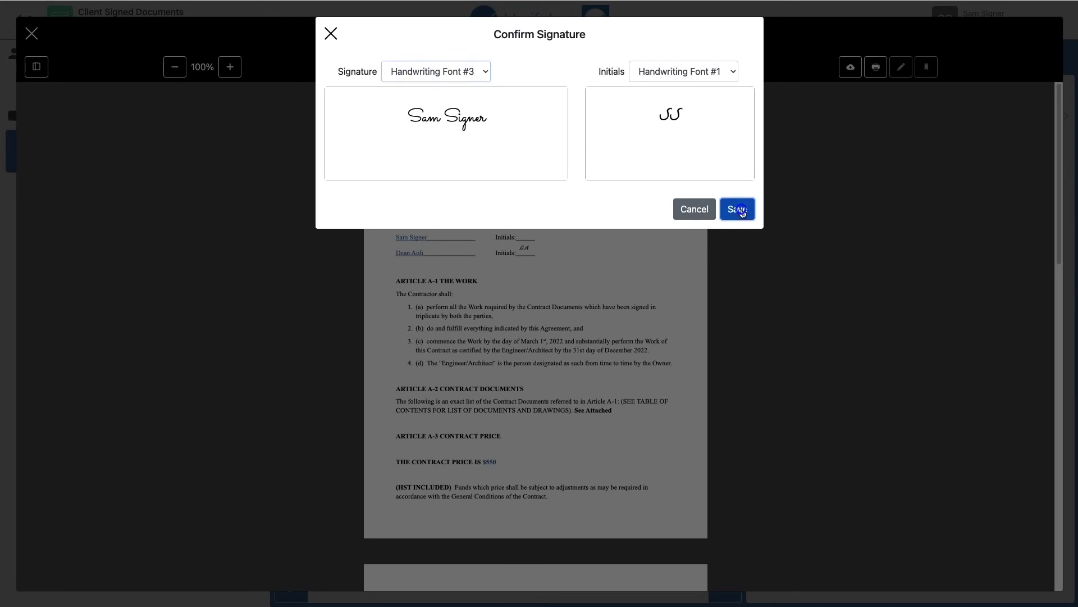
scroll(742, 211, down, 3)
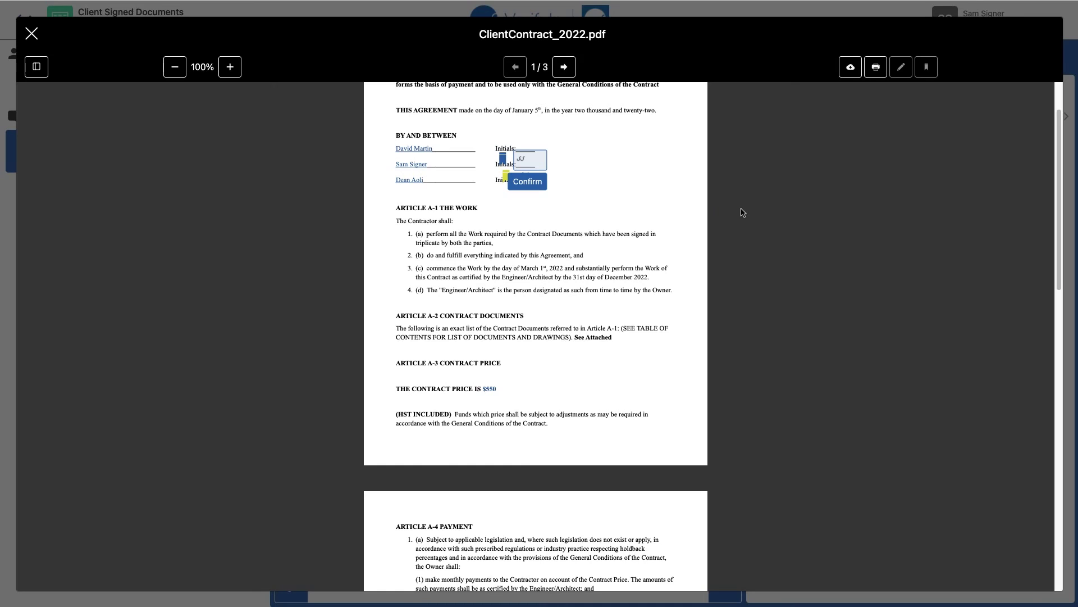
- Confirm the first-page initials, the Contractor 1 signature and the date to finish signing
click(536, 182)
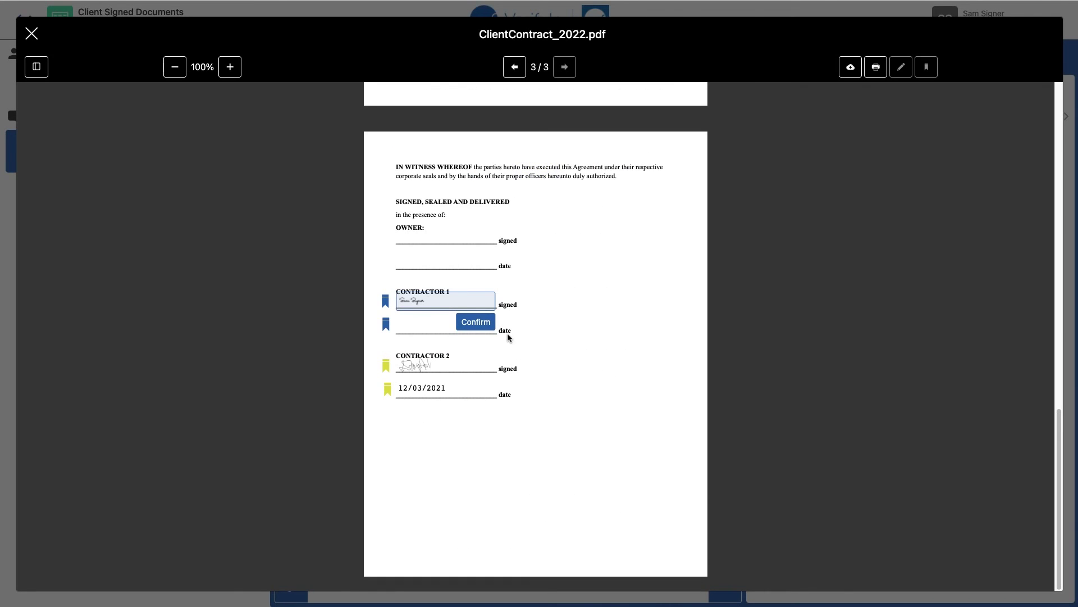
click(476, 323)
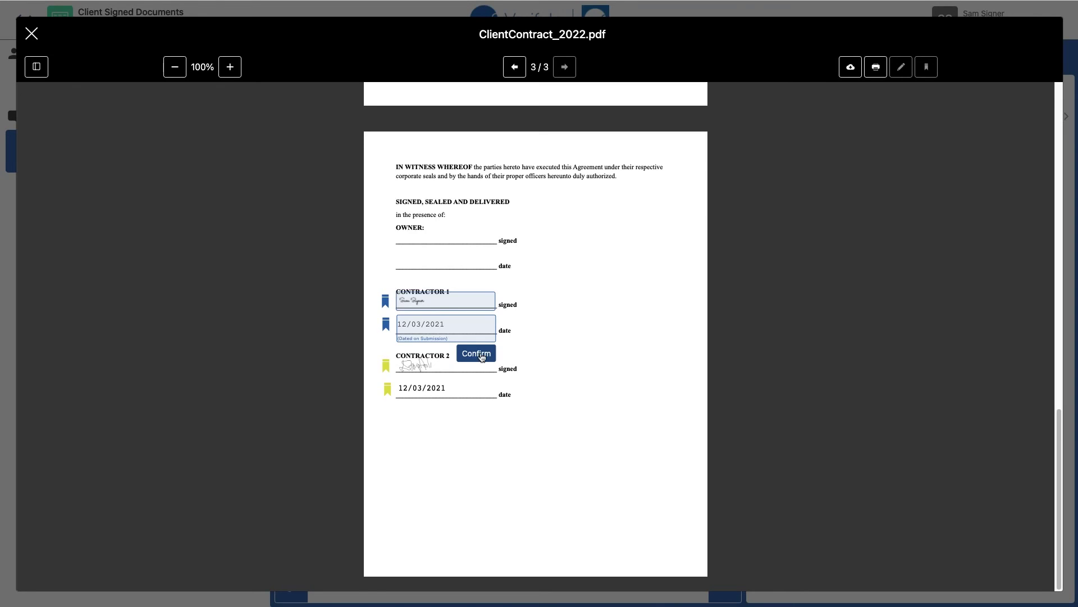
click(481, 354)
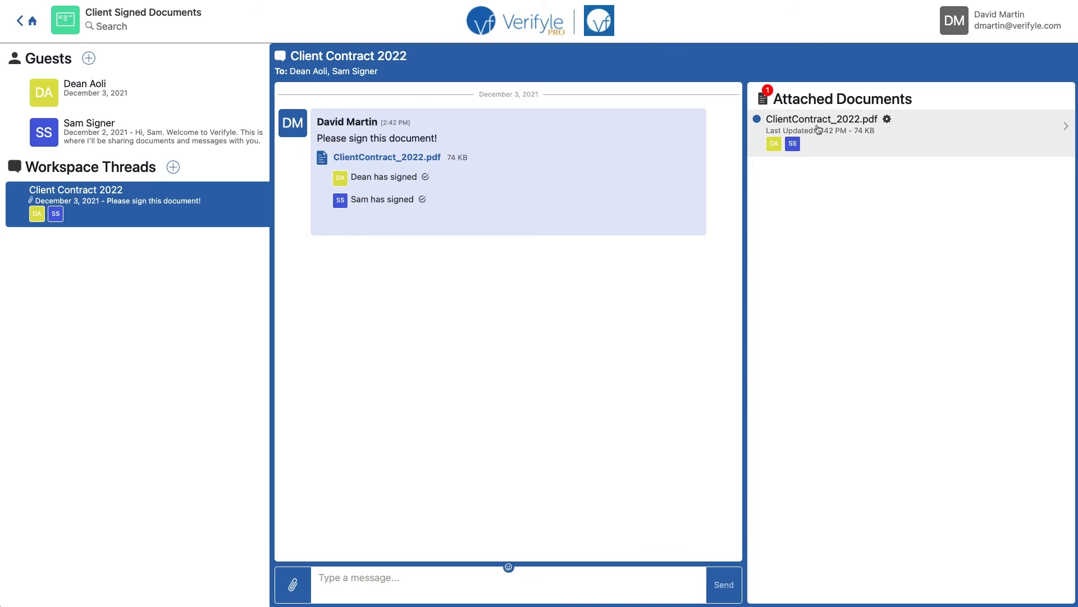
- Preview the fully signed ClientContract_2022.pdf, scroll through its pages, then close the viewer
click(840, 121)
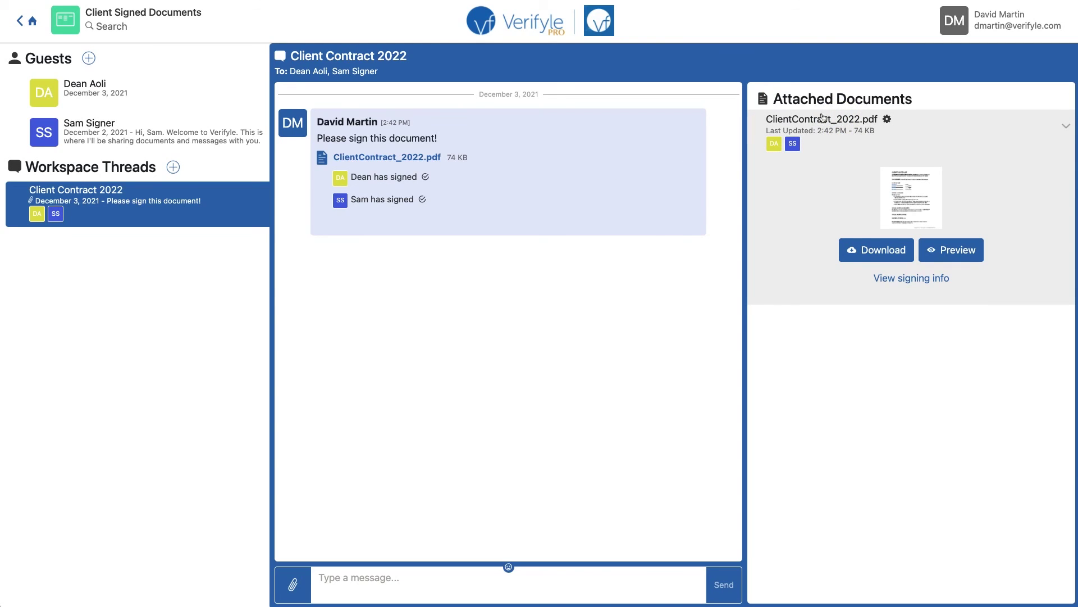
click(964, 252)
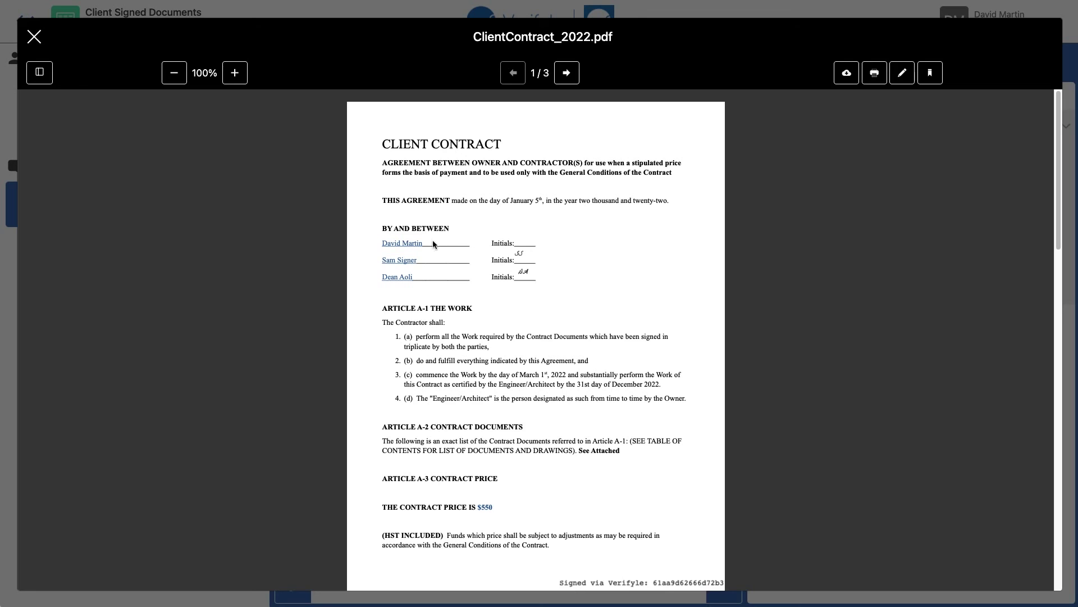
scroll(545, 244, down, 1)
scroll(545, 243, down, 3)
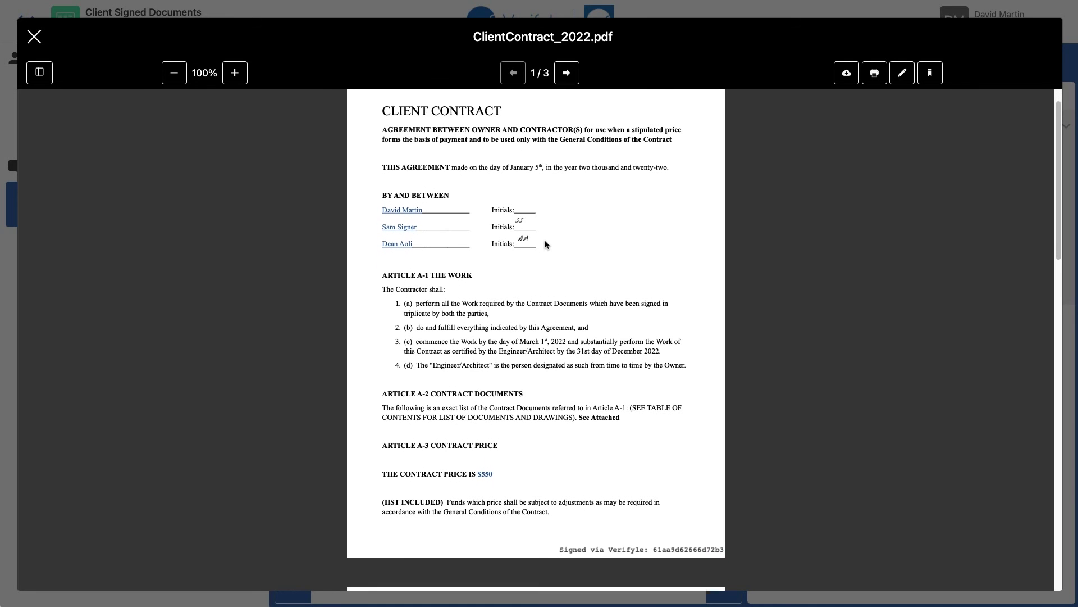
scroll(537, 224, down, 20)
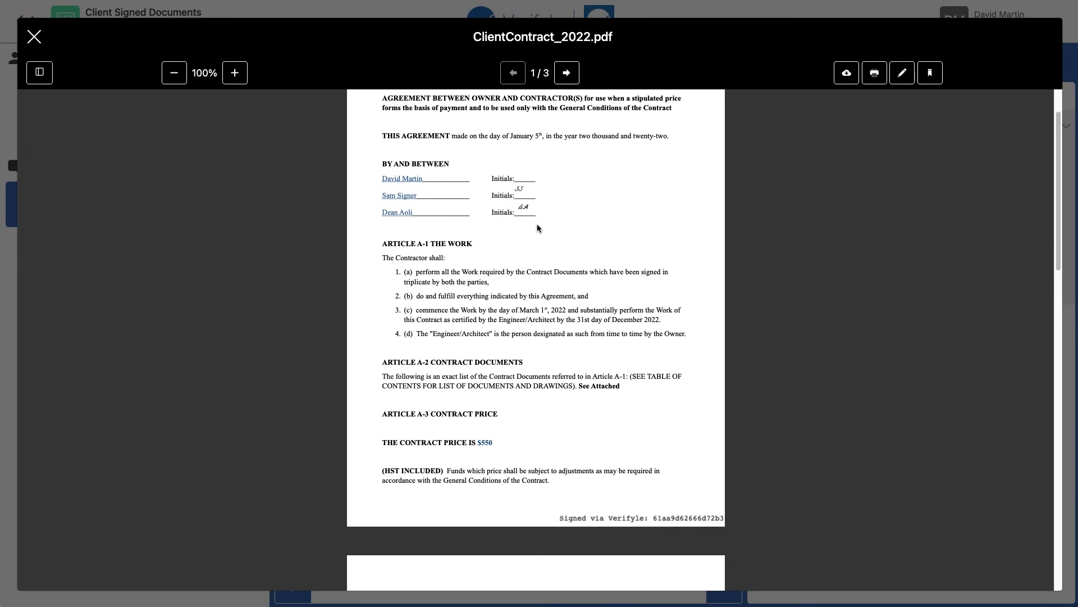
scroll(537, 228, down, 15)
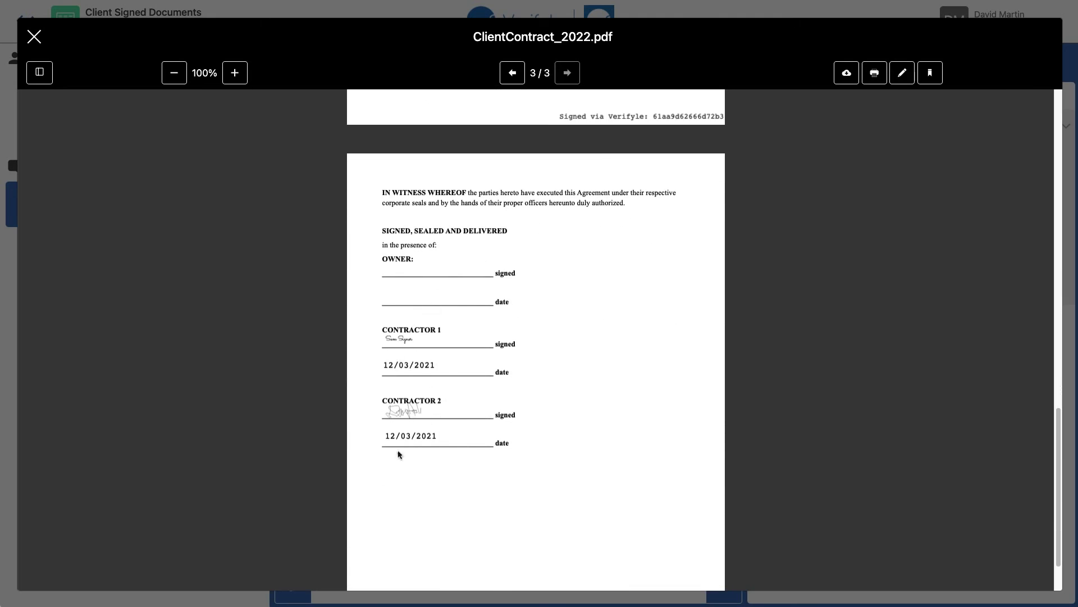
scroll(498, 367, down, 1)
scroll(499, 368, up, 17)
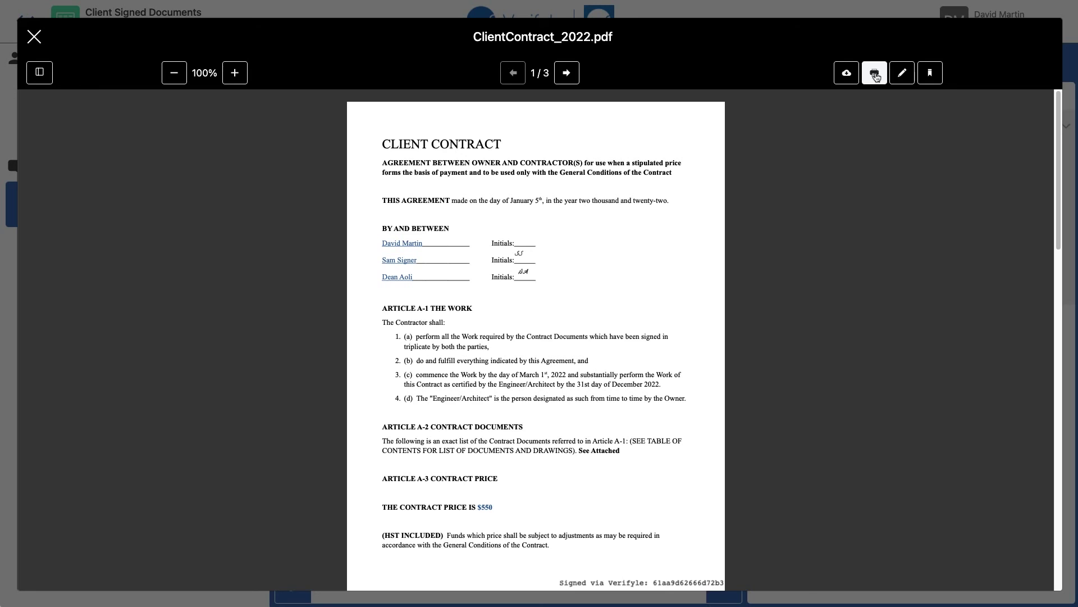
click(34, 36)
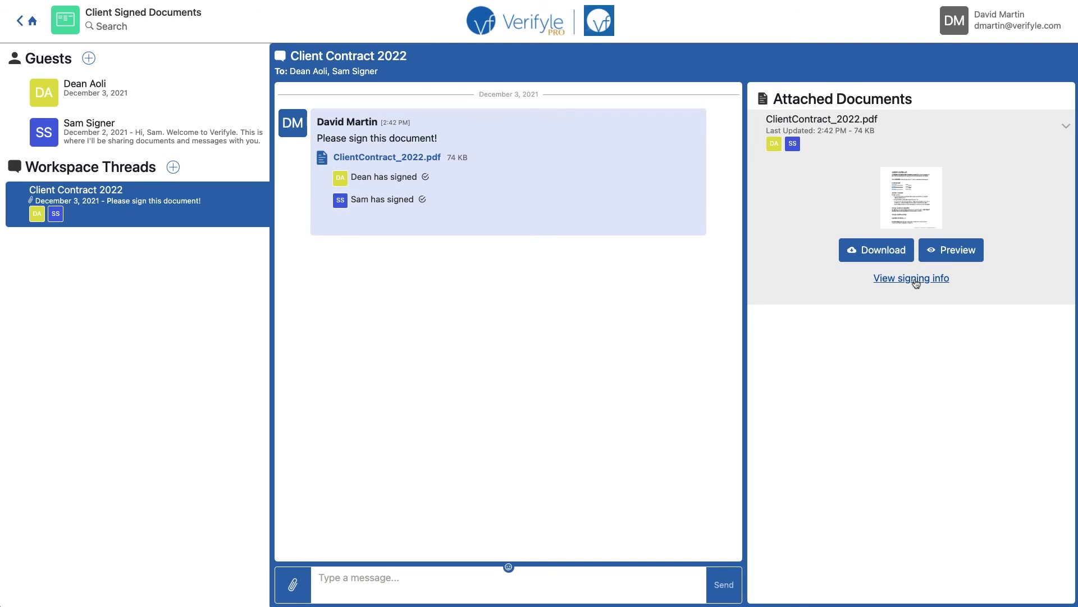
click(916, 279)
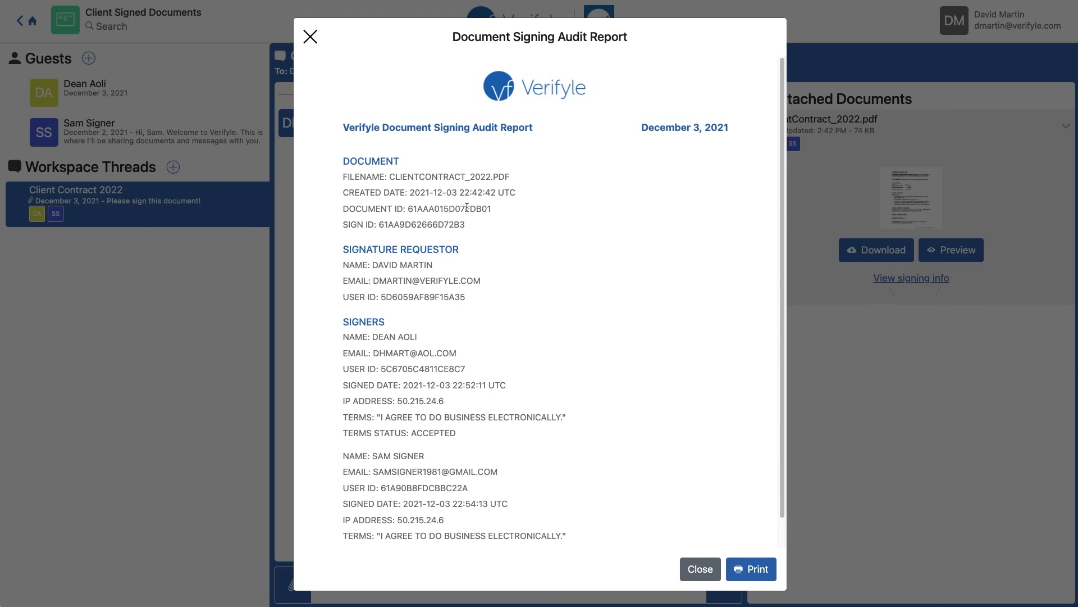
scroll(571, 188, down, 1)
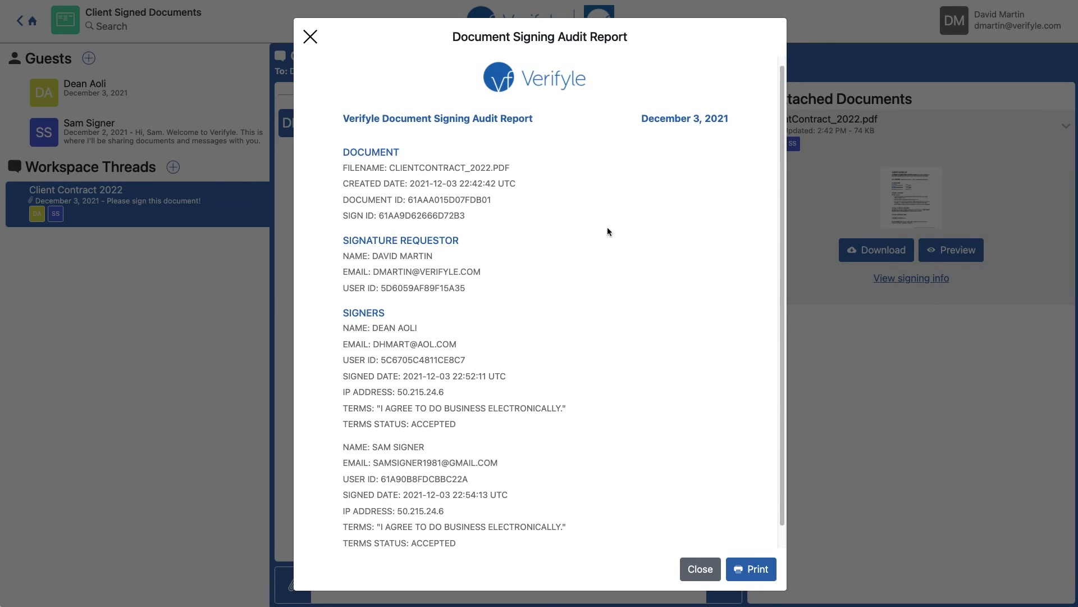
scroll(599, 227, down, 1)
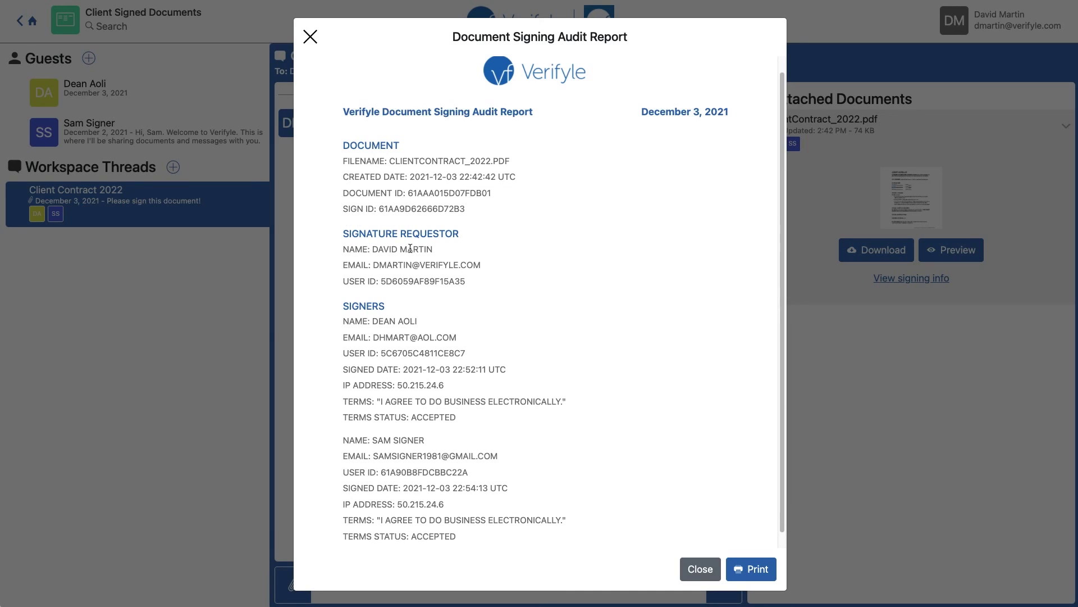
scroll(456, 256, down, 2)
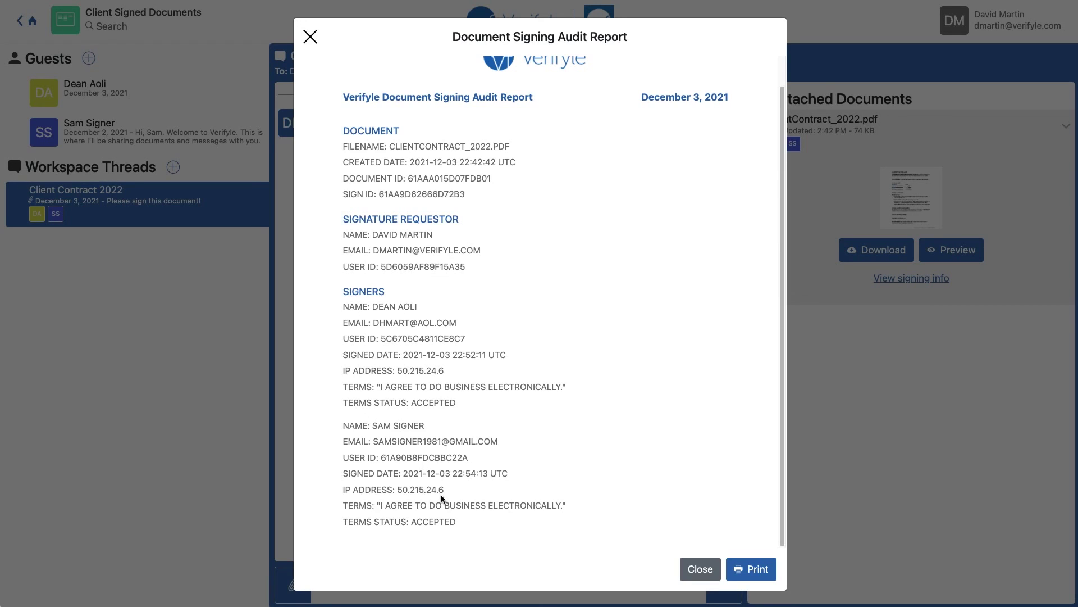
double_click(452, 371)
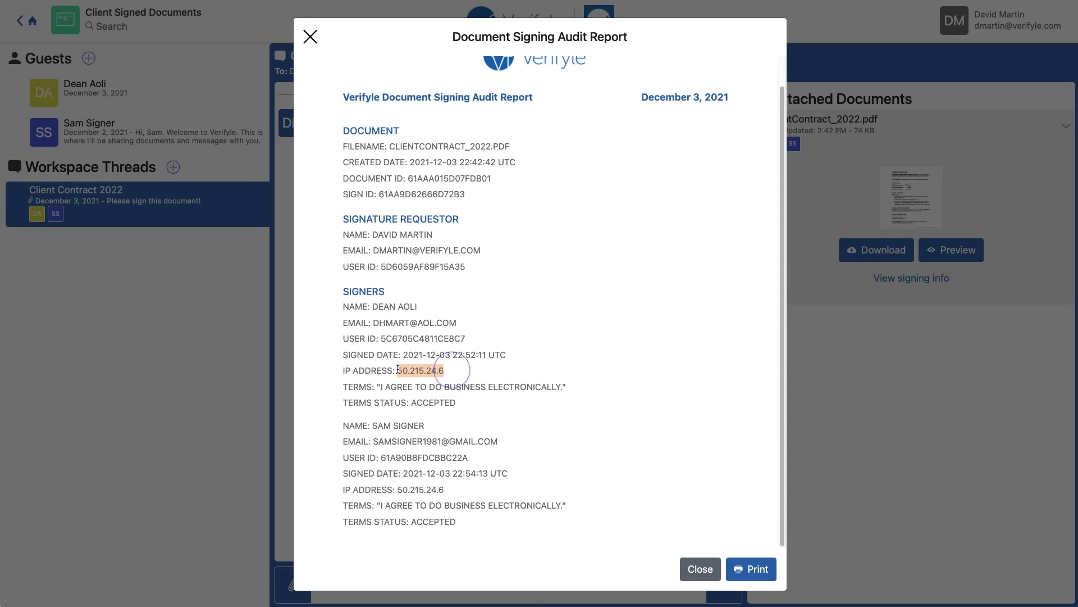
double_click(444, 486)
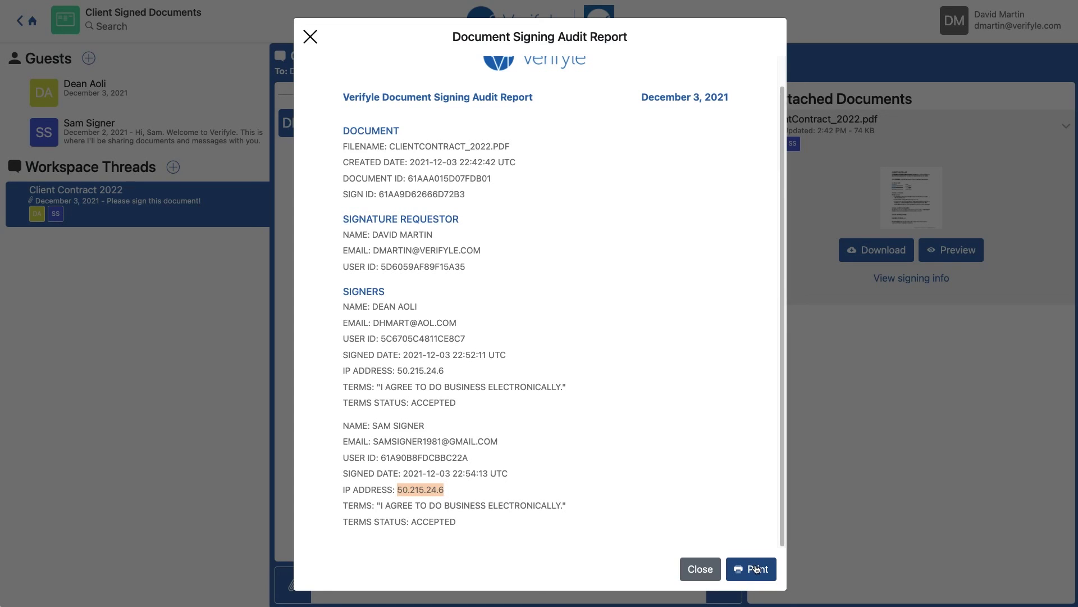
click(699, 569)
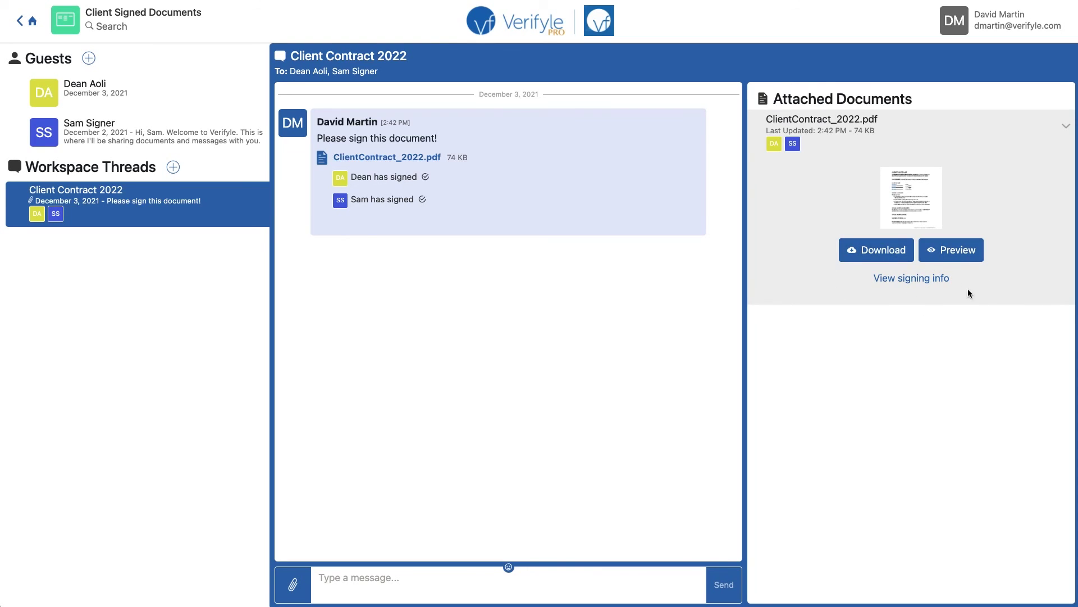
click(923, 278)
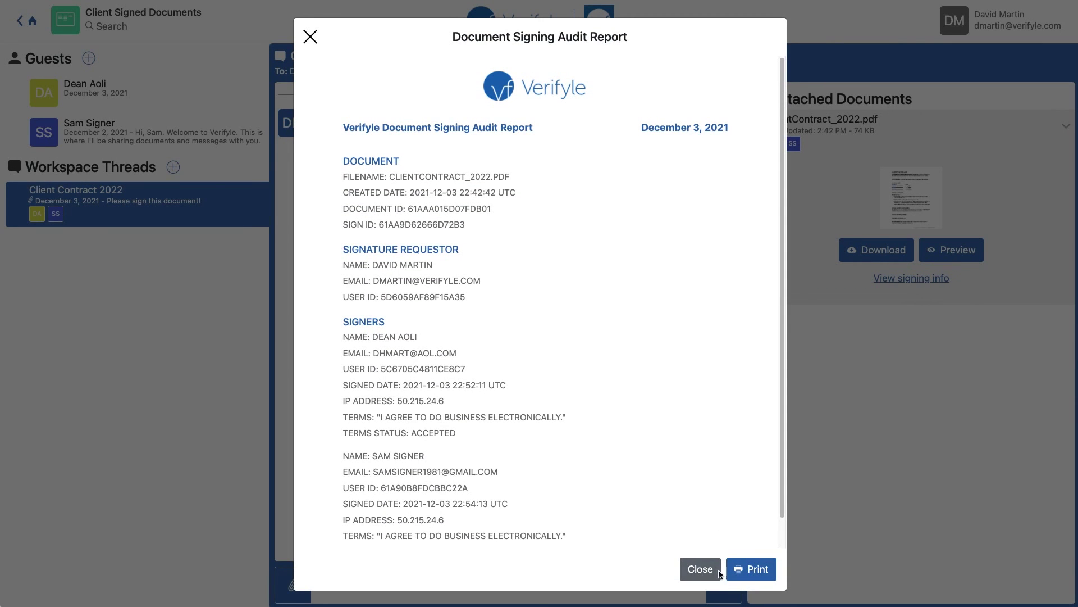
click(701, 571)
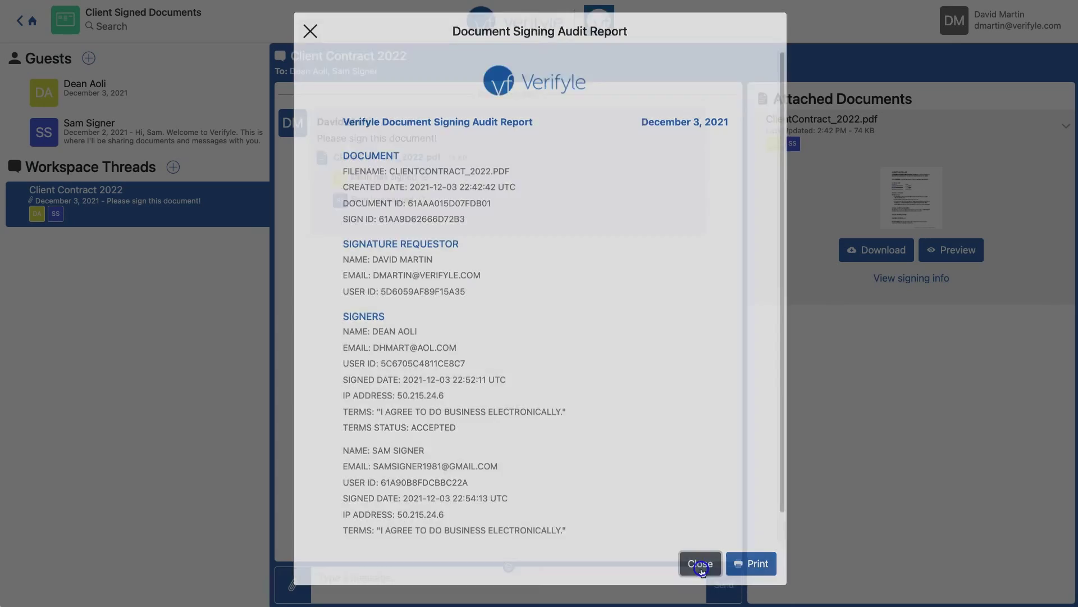